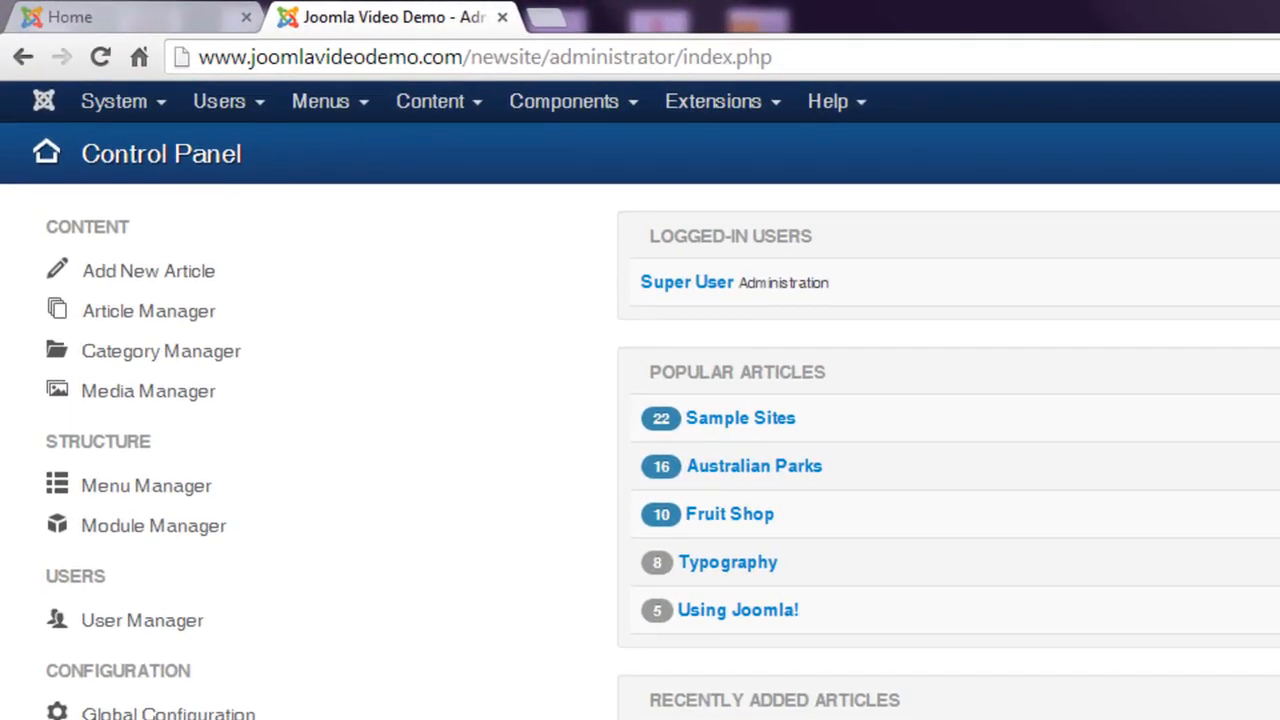
Open the Article Manager and start a new article titled "Geography of Sydney".
{"action": "left_click", "coordinate": [191, 316]}
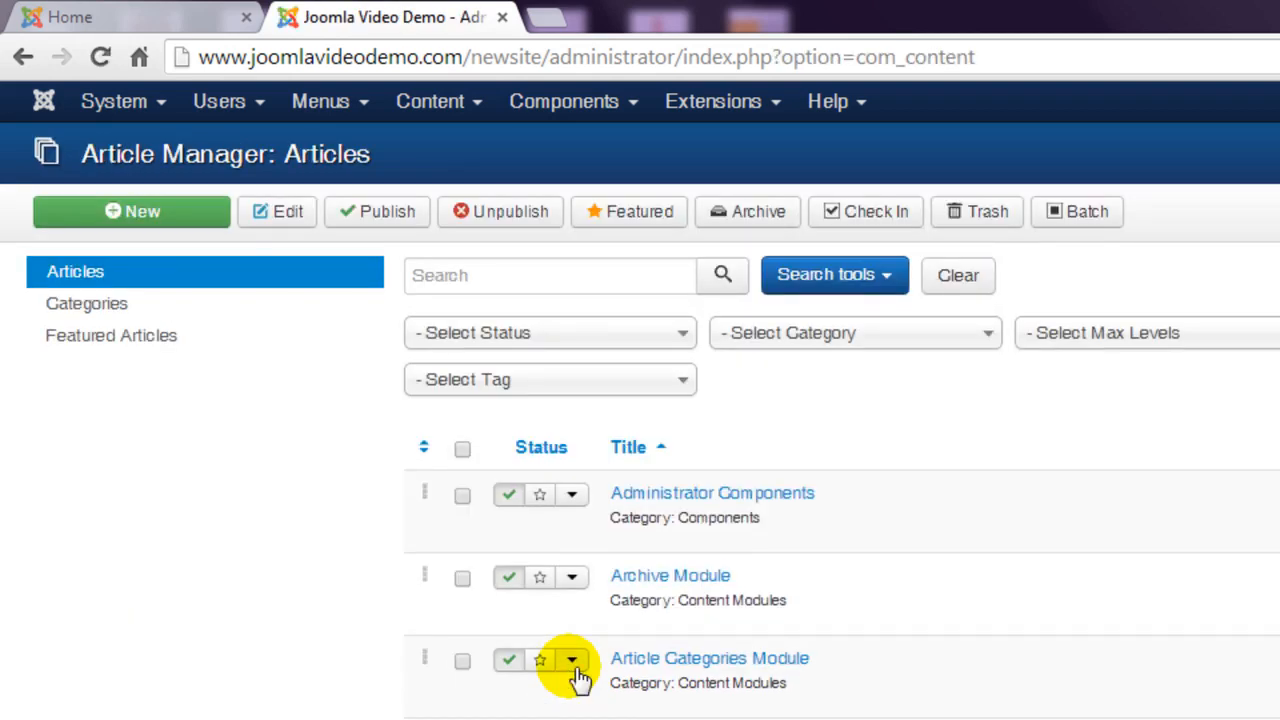
{"action": "left_click", "coordinate": [445, 104]}
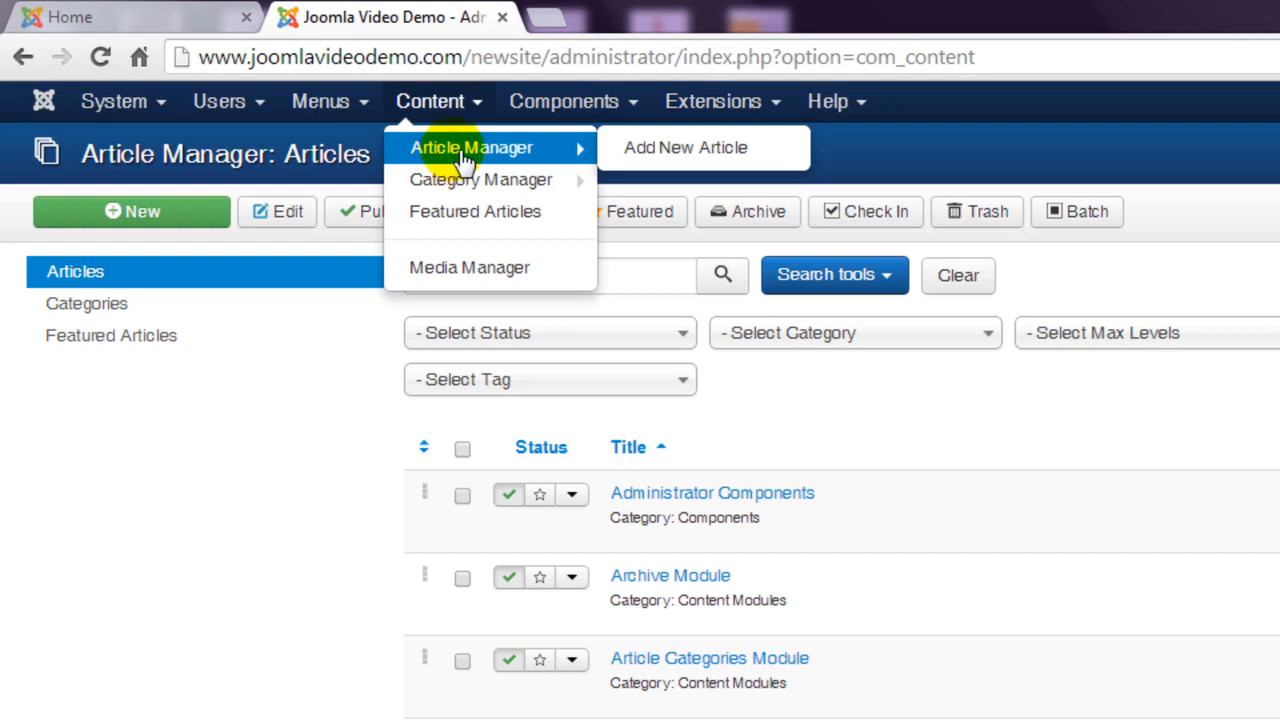
{"action": "left_click", "coordinate": [460, 152]}
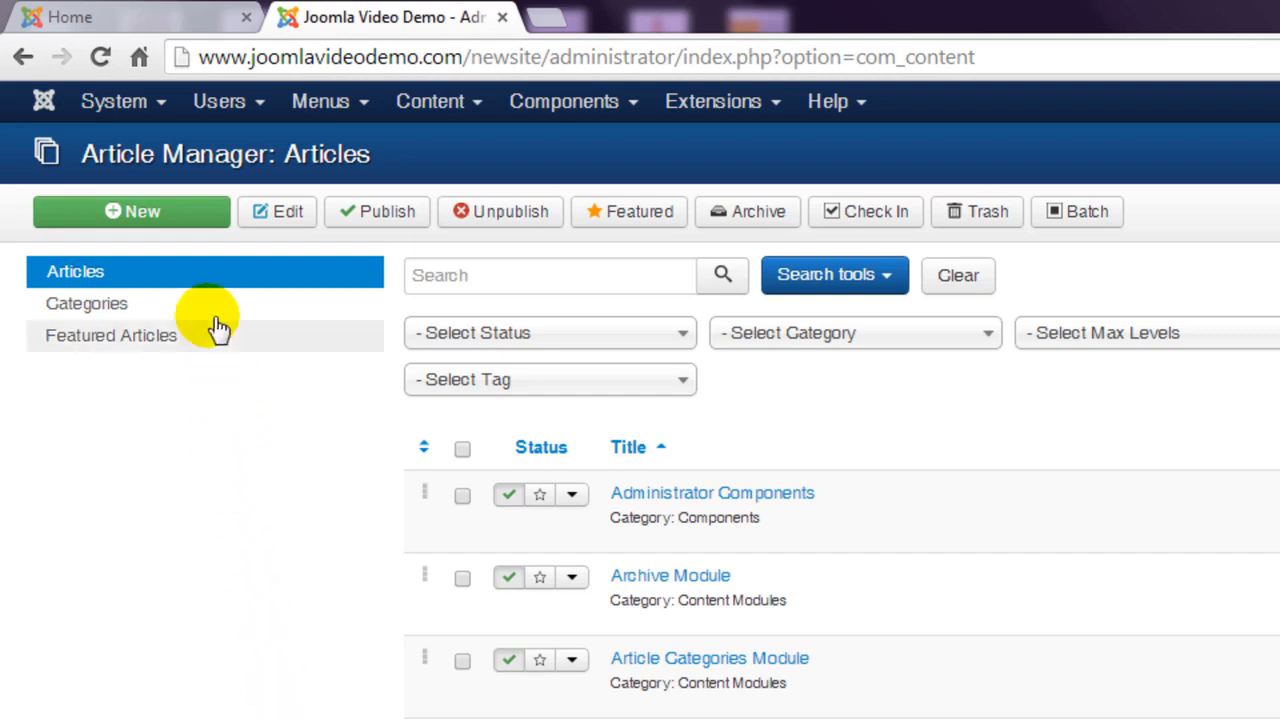
{"action": "left_click", "coordinate": [195, 225]}
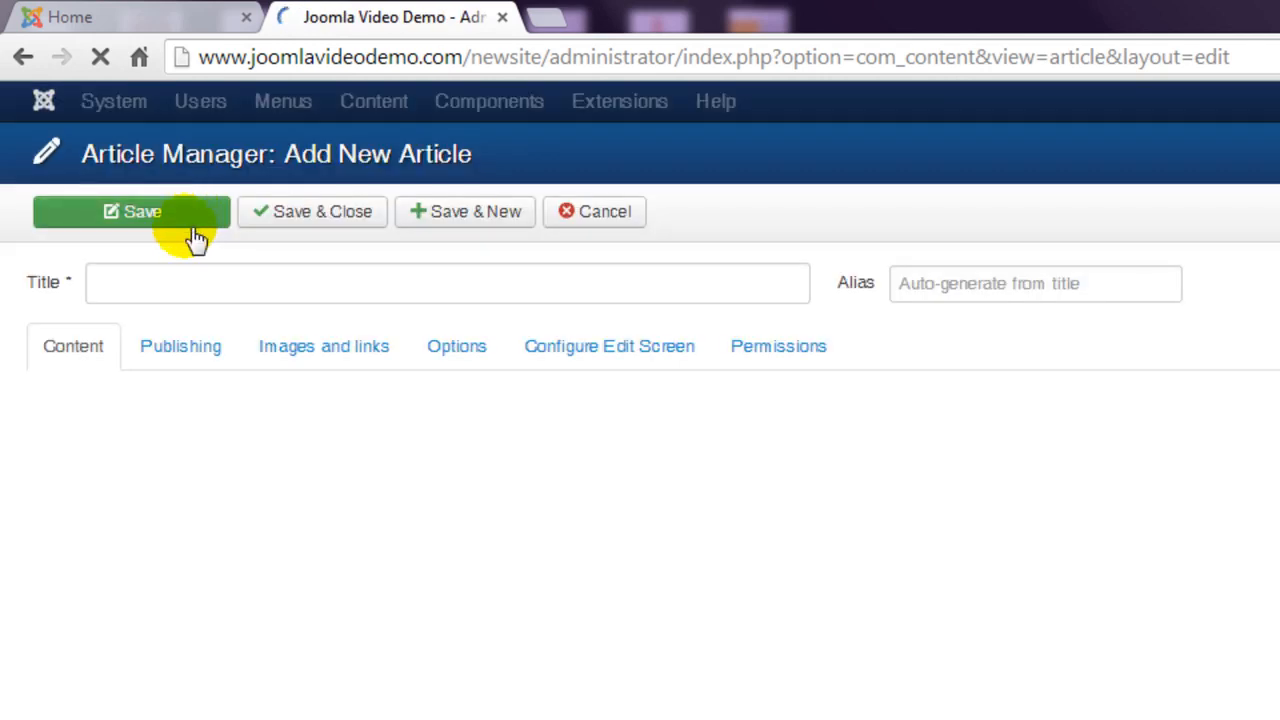
{"action": "left_click", "coordinate": [166, 290]}
{"action": "type", "text": "Geogra"}
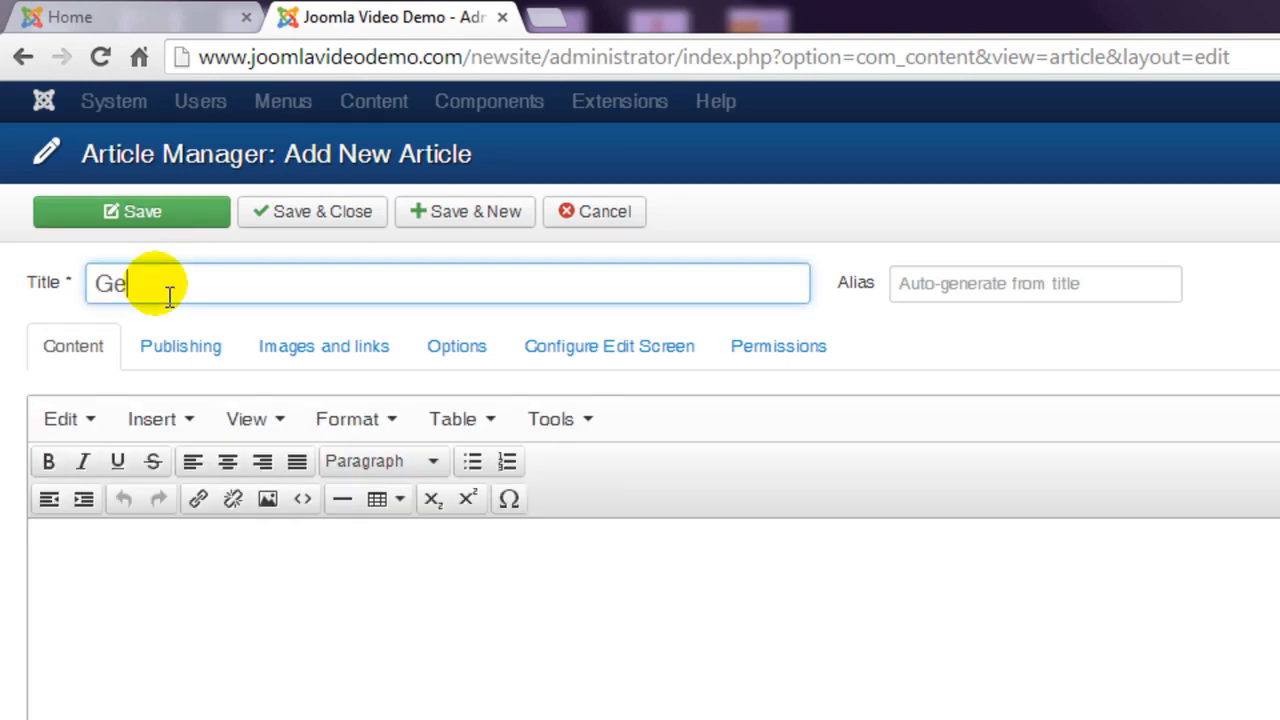
{"action": "type", "text": "phy of Syd"}
{"action": "type", "text": "ney"}
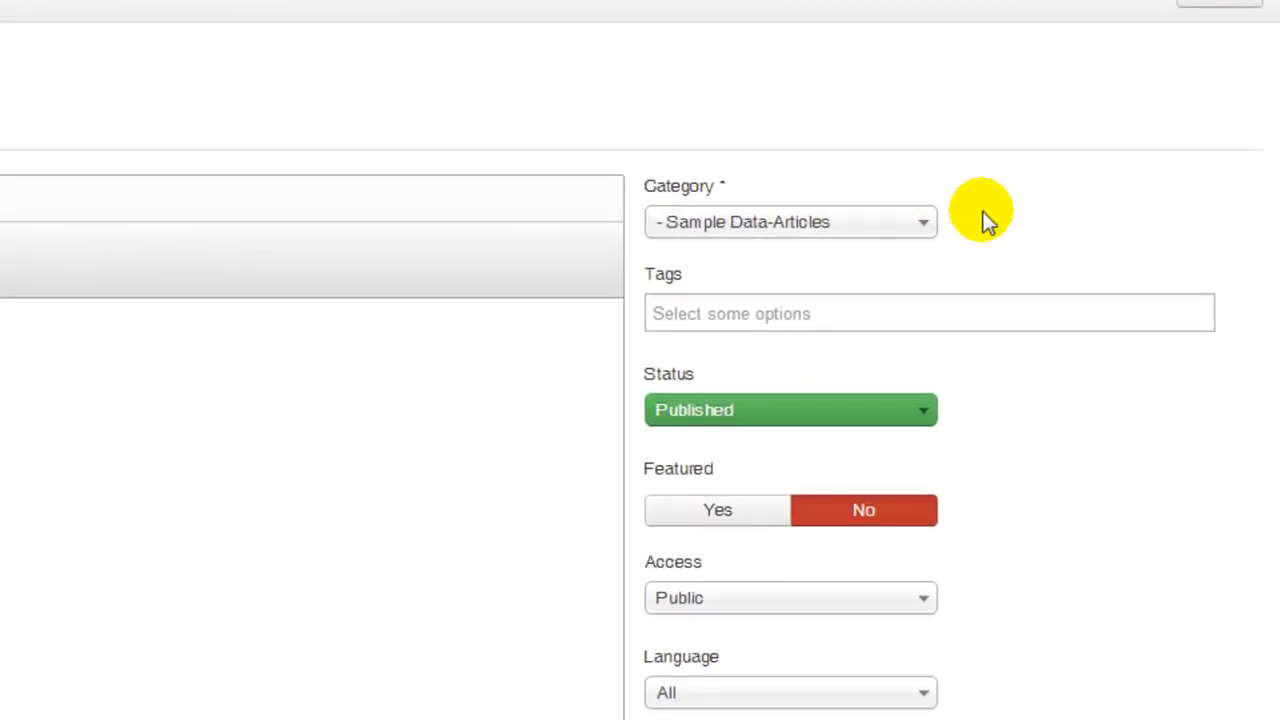
Assign the new article to the Geography category under Articles.
{"action": "left_click", "coordinate": [920, 224]}
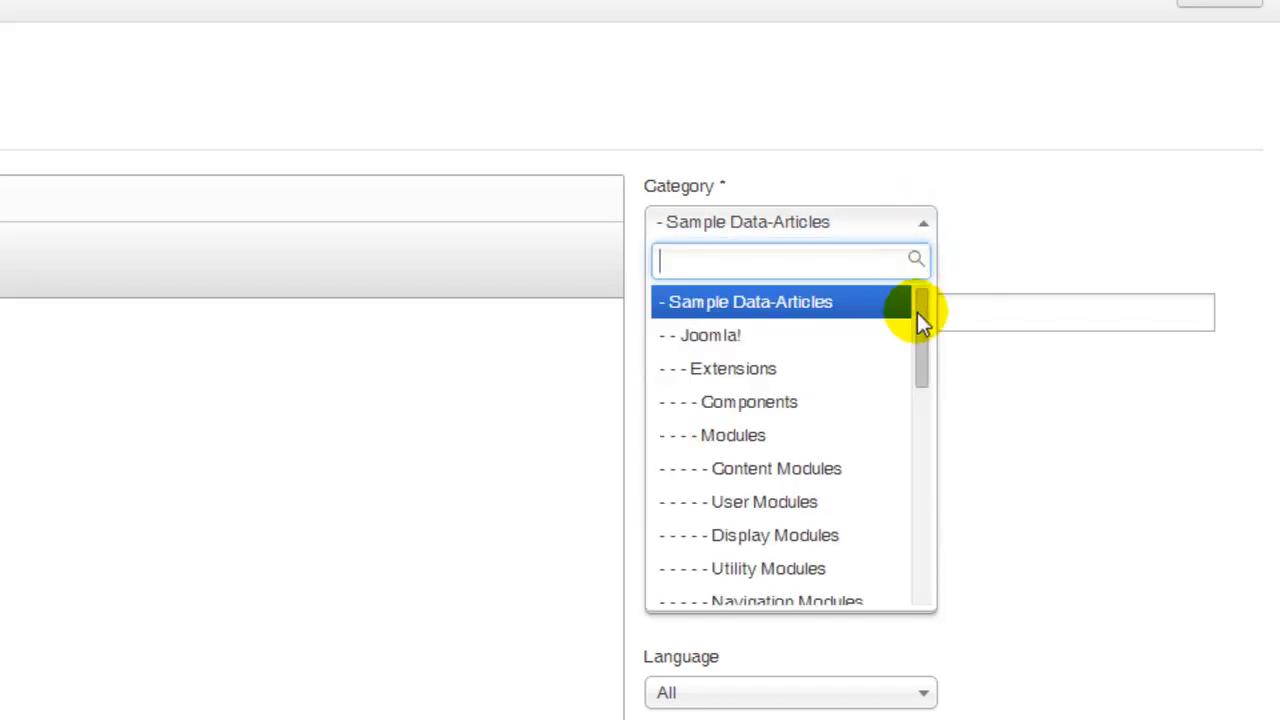
{"action": "left_click_drag", "start_coordinate": [917, 314], "coordinate": [899, 548]}
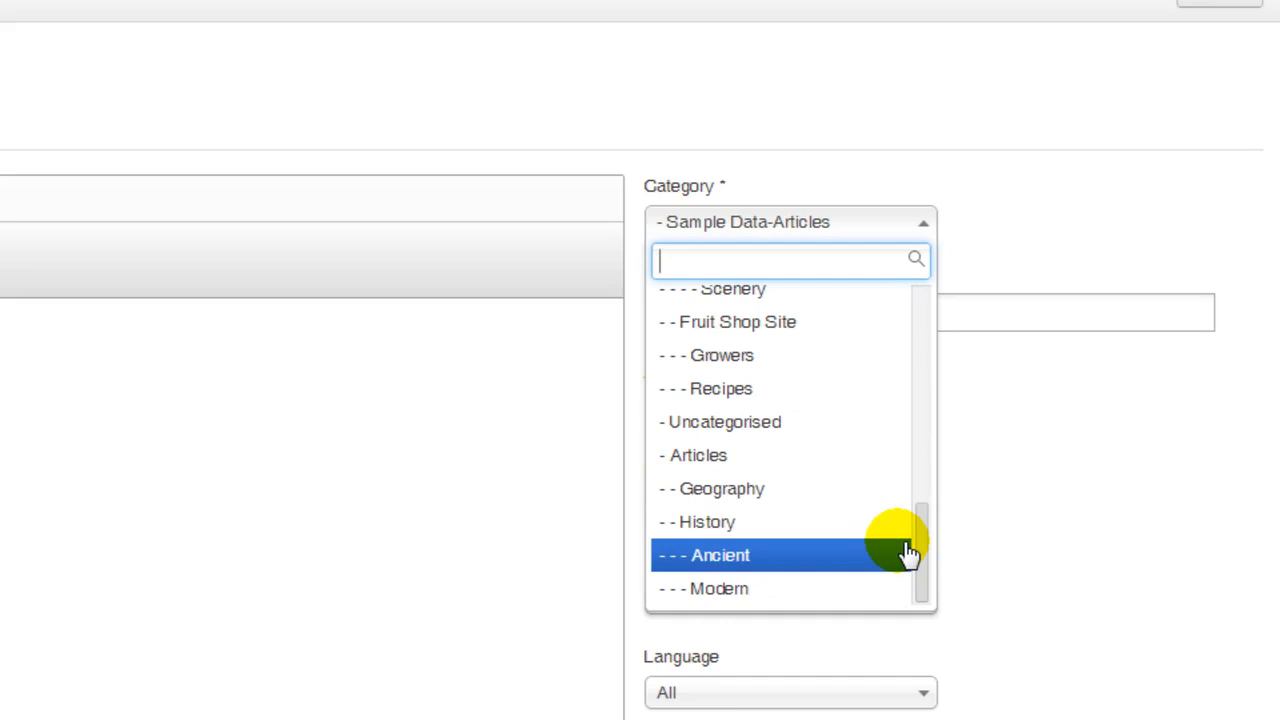
{"action": "left_click", "coordinate": [860, 496]}
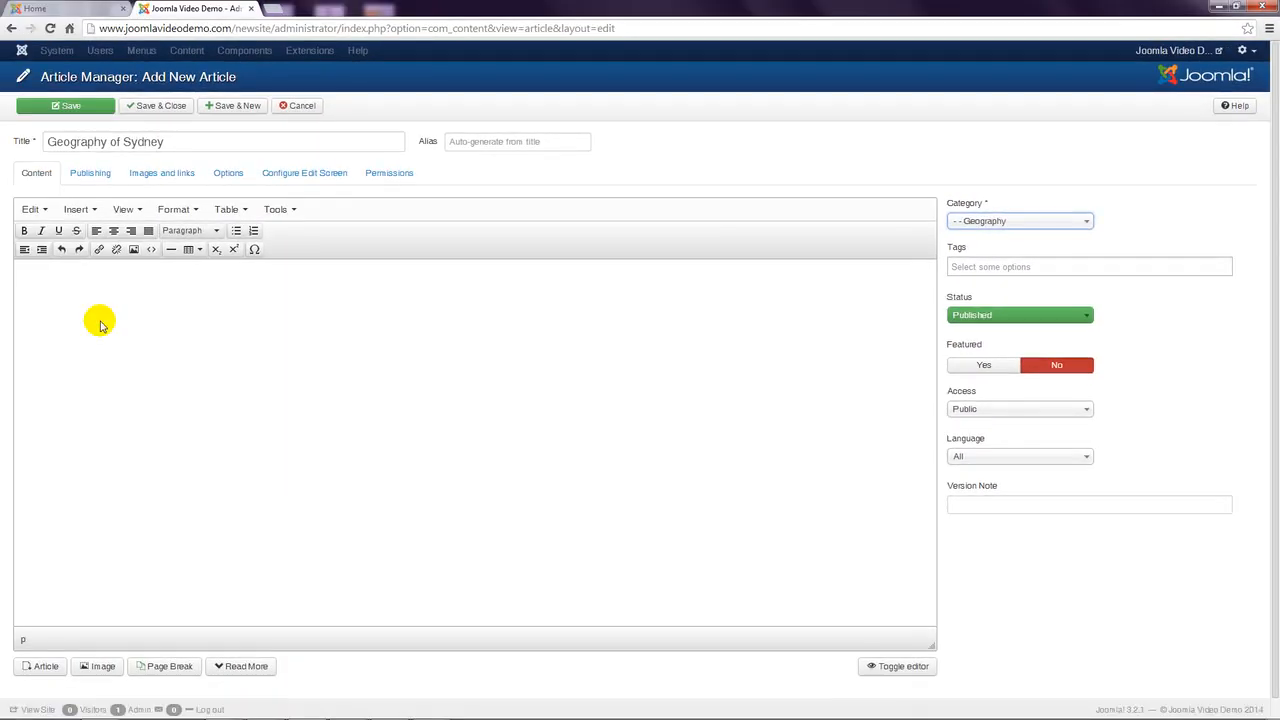
Fill the article body with the copied two-paragraph text on Sydney's location and geography, replacing any trial text.
{"action": "type", "text": "Start typing"}
{"action": "key", "text": "ctrl+a"}
{"action": "key", "text": "BackSpace"}
{"action": "key", "text": "ctrl+v"}
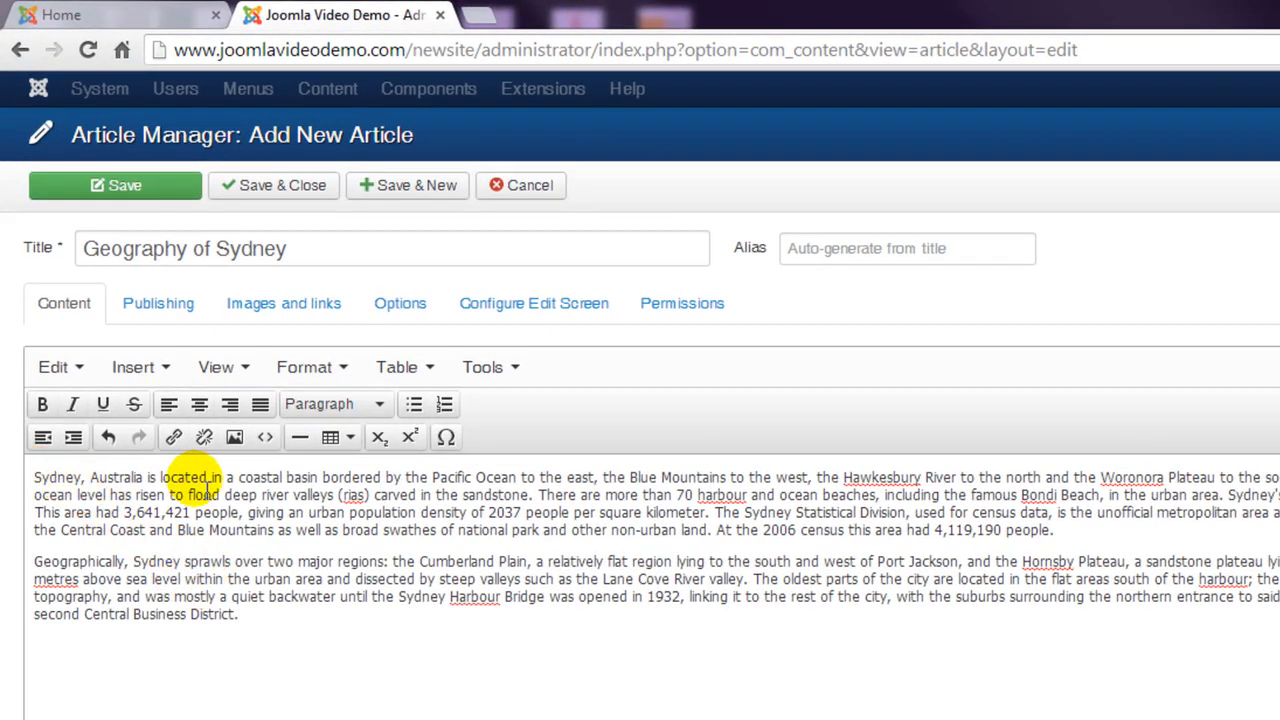
Make the words "coastal basin" in the first paragraph bold.
{"action": "left_click_drag", "start_coordinate": [238, 478], "coordinate": [326, 480]}
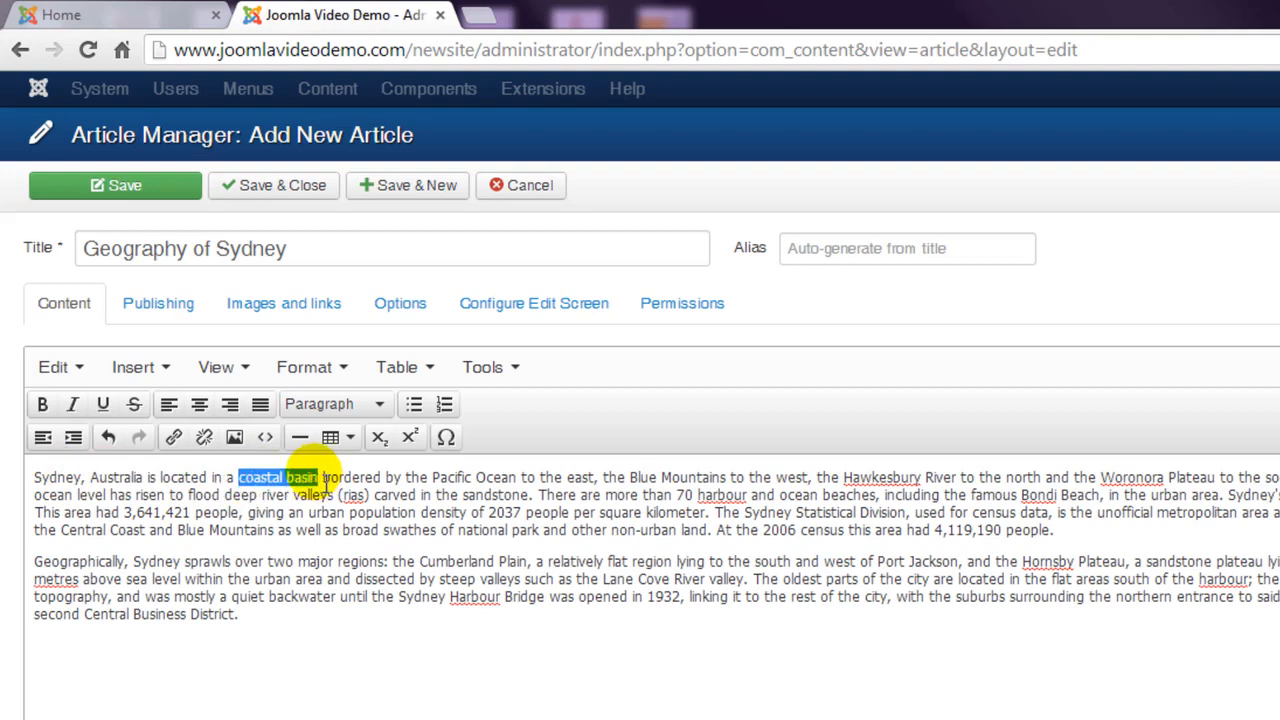
{"action": "left_click", "coordinate": [48, 404]}
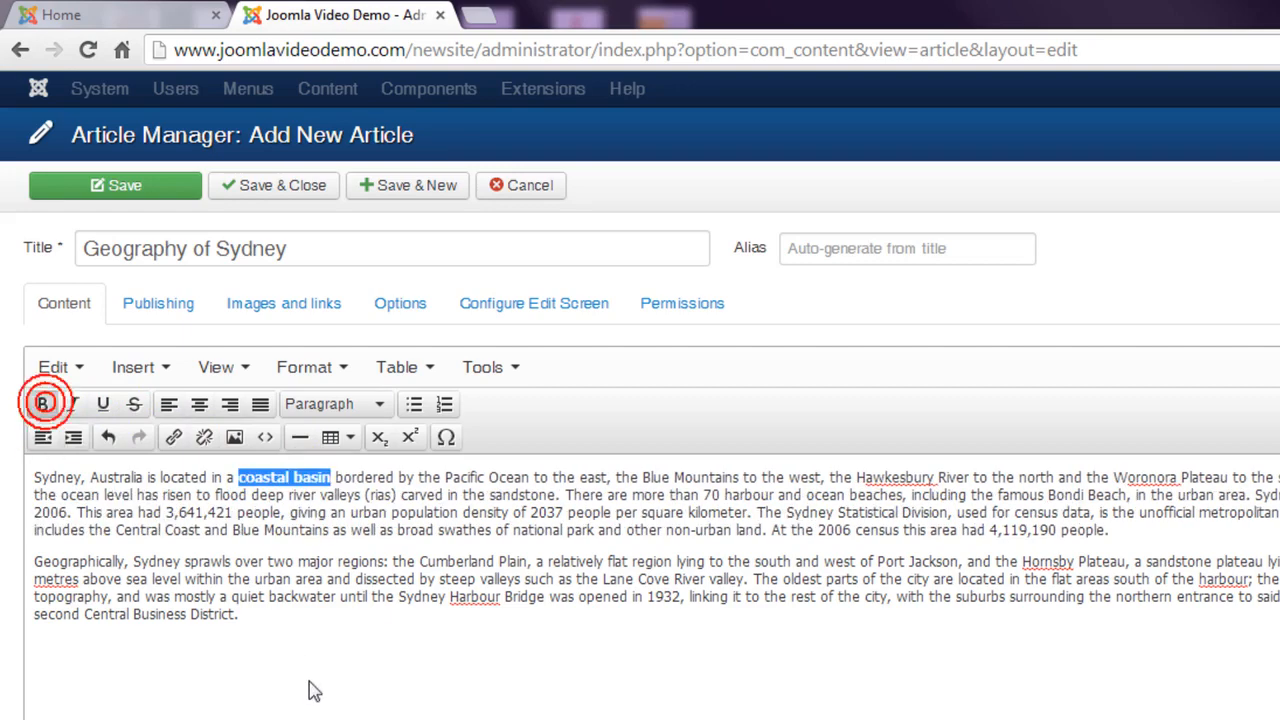
{"action": "left_click", "coordinate": [310, 690]}
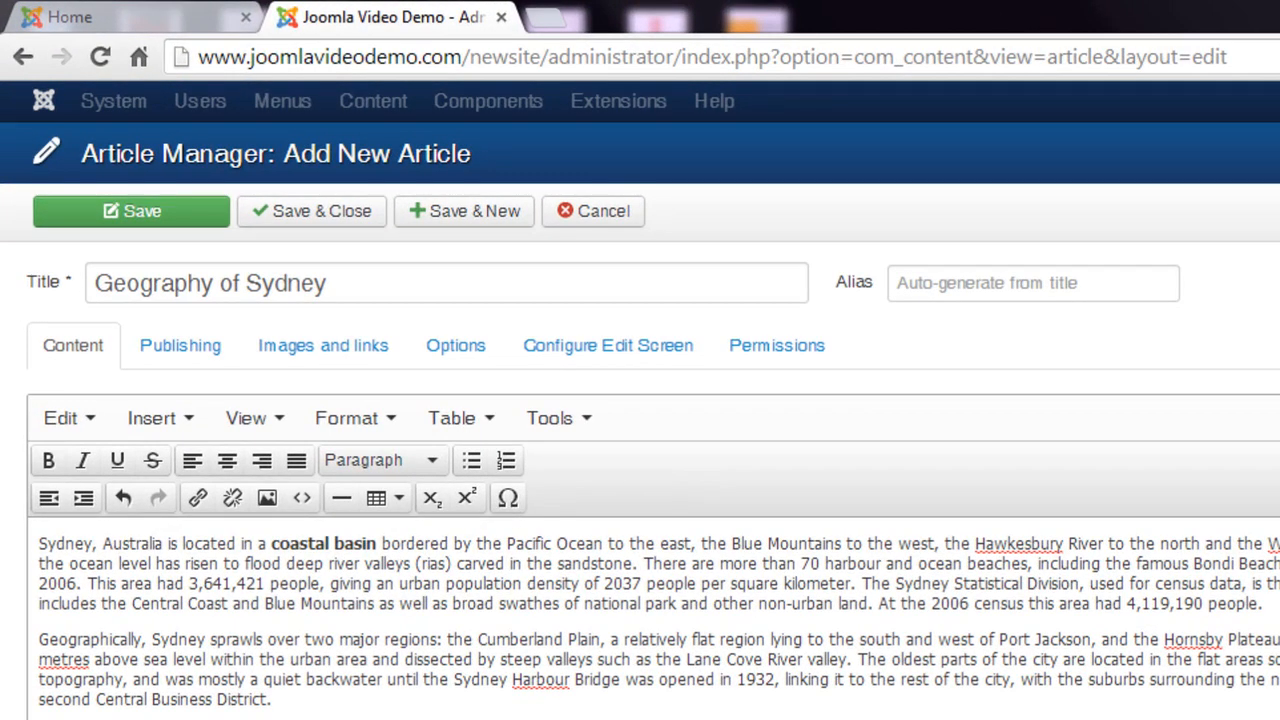
{"action": "left_click_drag", "start_coordinate": [96, 699], "coordinate": [272, 703]}
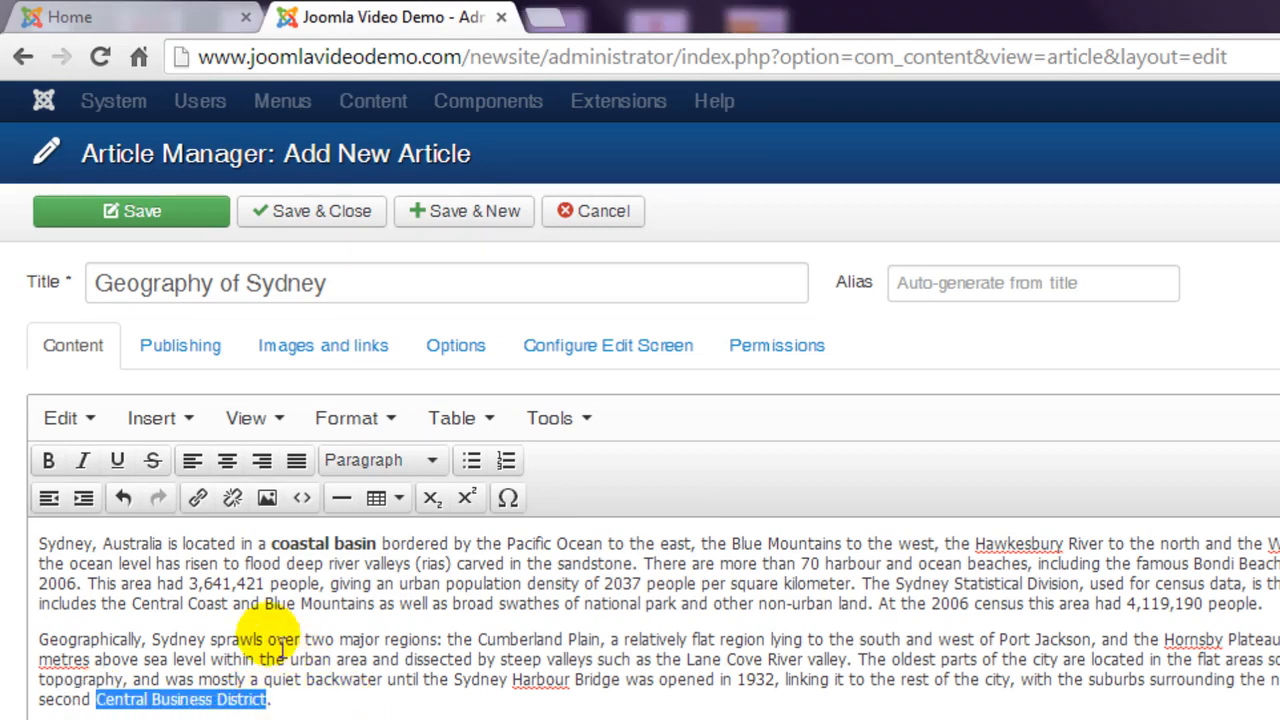
{"action": "left_click", "coordinate": [200, 499]}
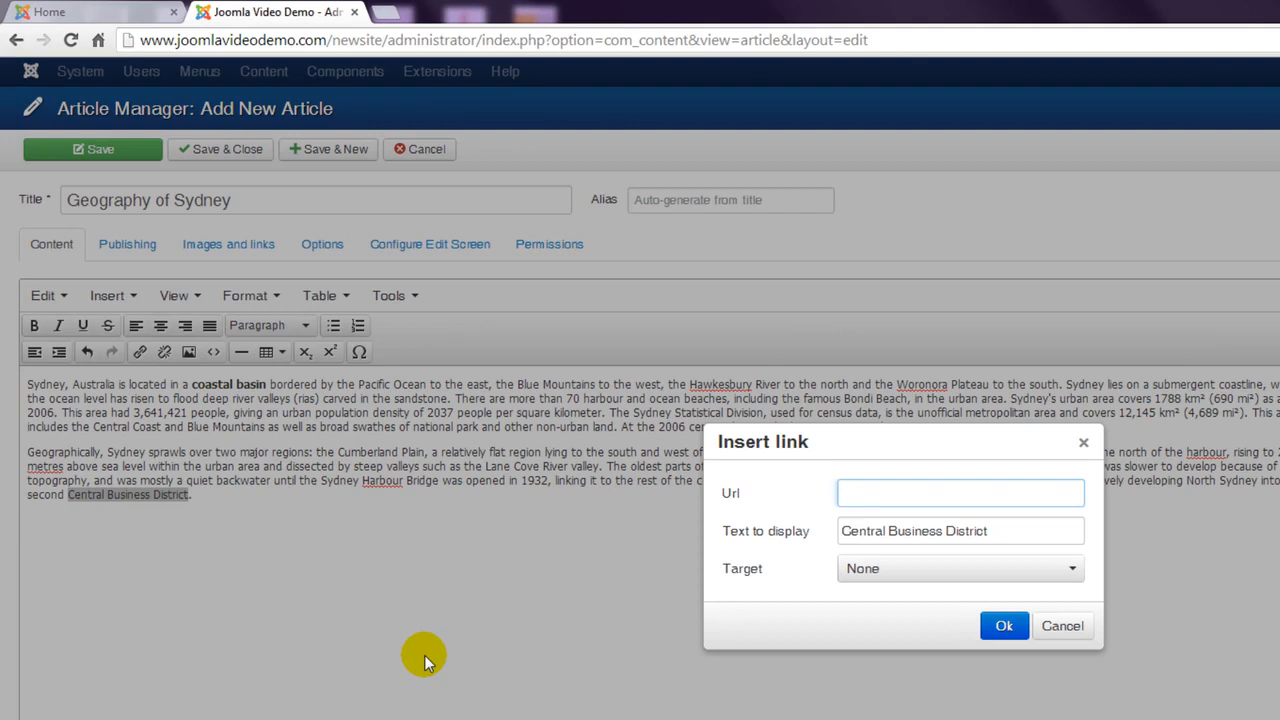
{"action": "type", "text": "http://www.joomla.org"}
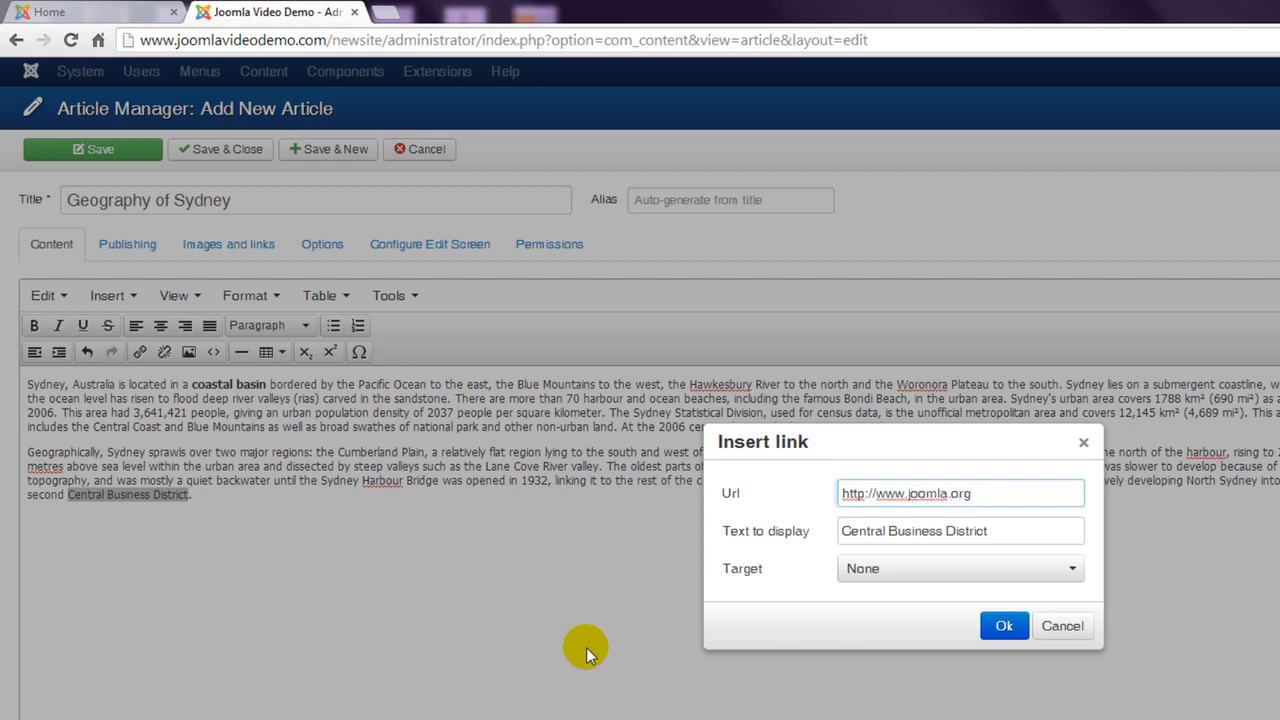
{"action": "left_click", "coordinate": [1001, 627]}
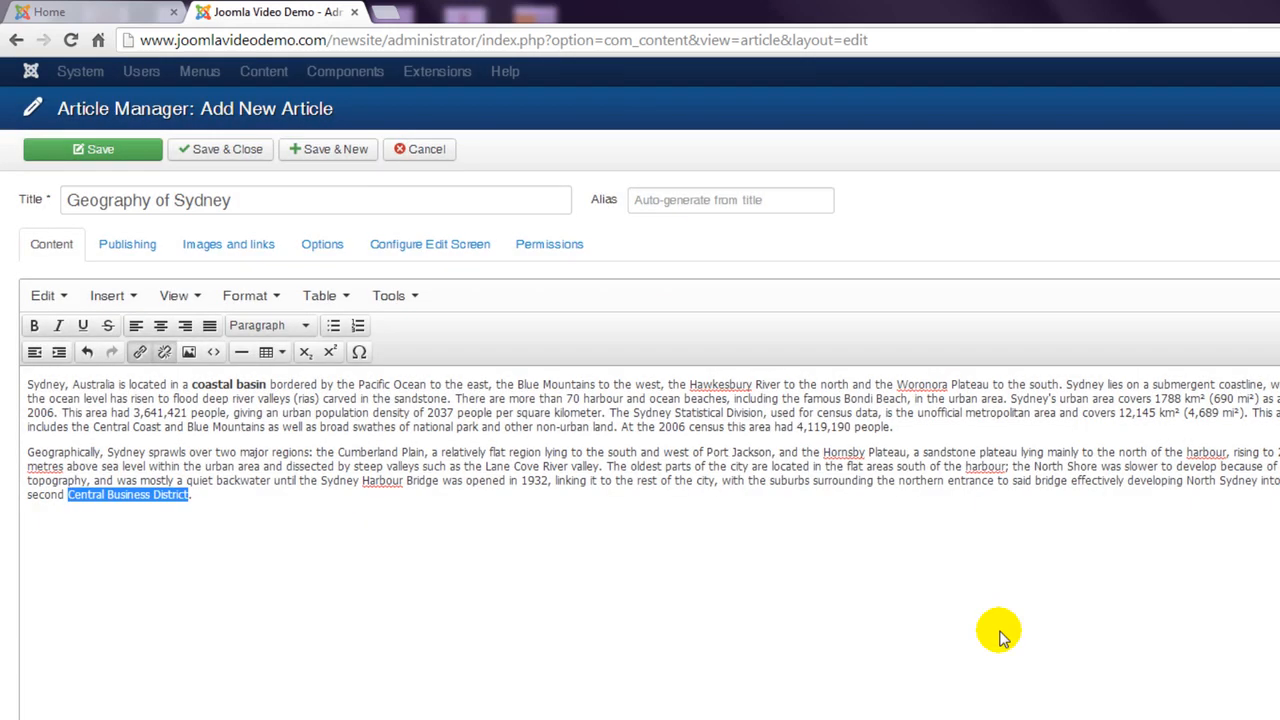
{"action": "left_click", "coordinate": [458, 576]}
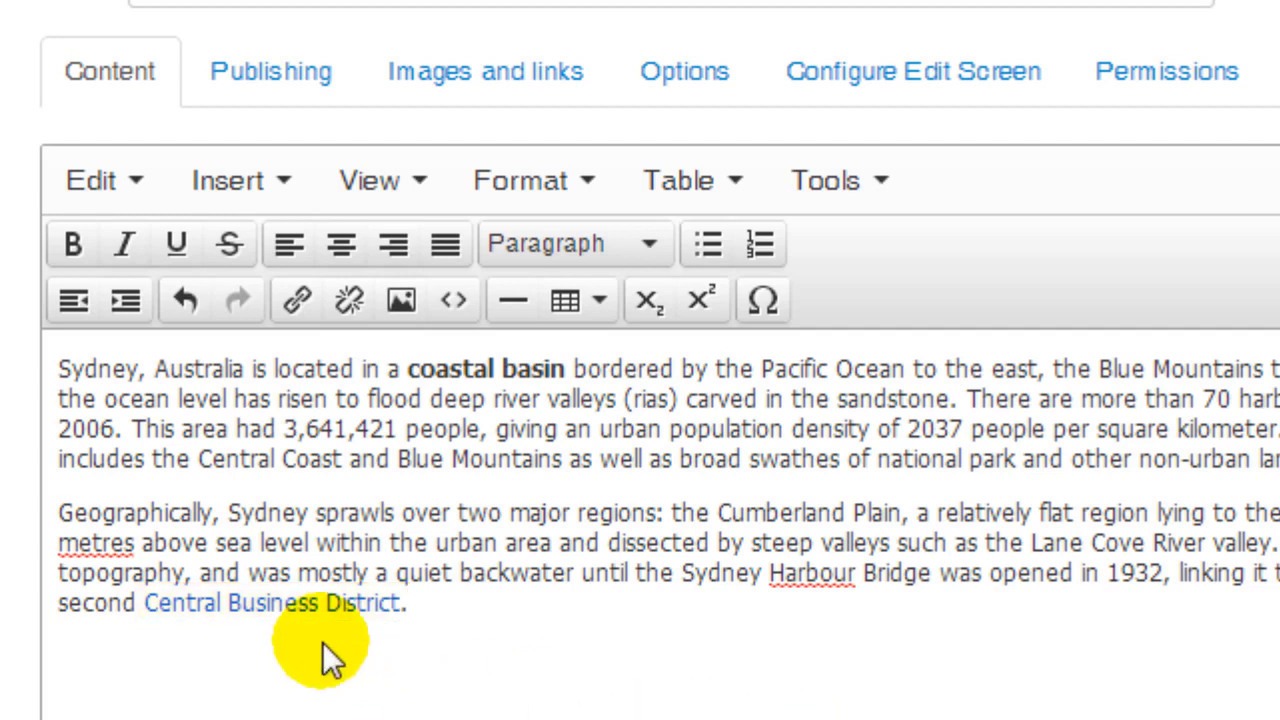
{"action": "left_click", "coordinate": [300, 612]}
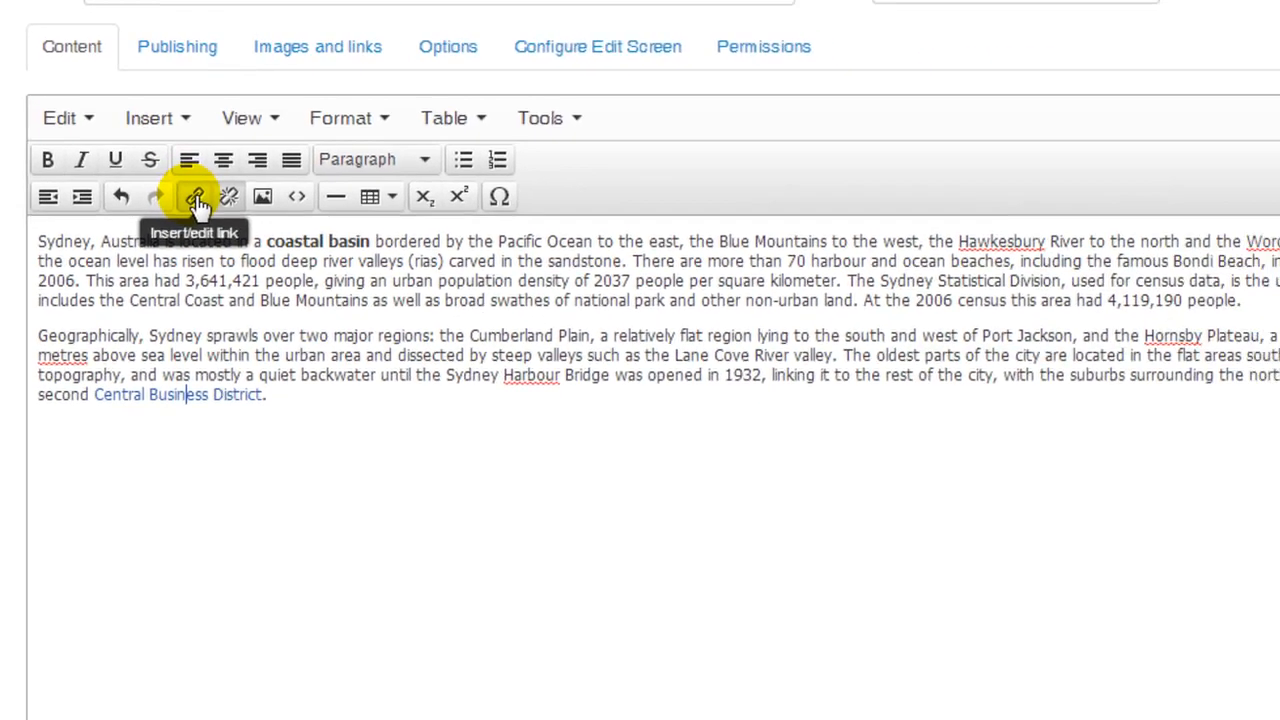
{"action": "left_click", "coordinate": [264, 268]}
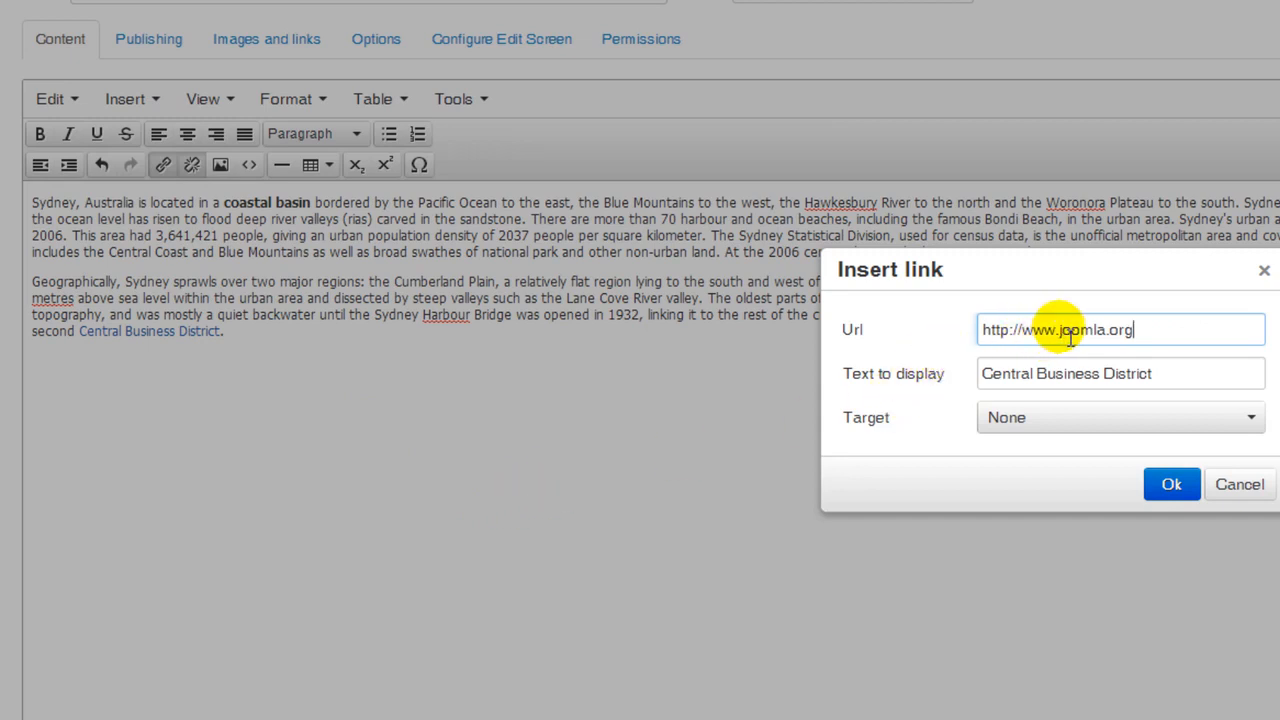
{"action": "left_click_drag", "start_coordinate": [1058, 333], "coordinate": [1180, 334]}
{"action": "type", "text": "sydney.com"}
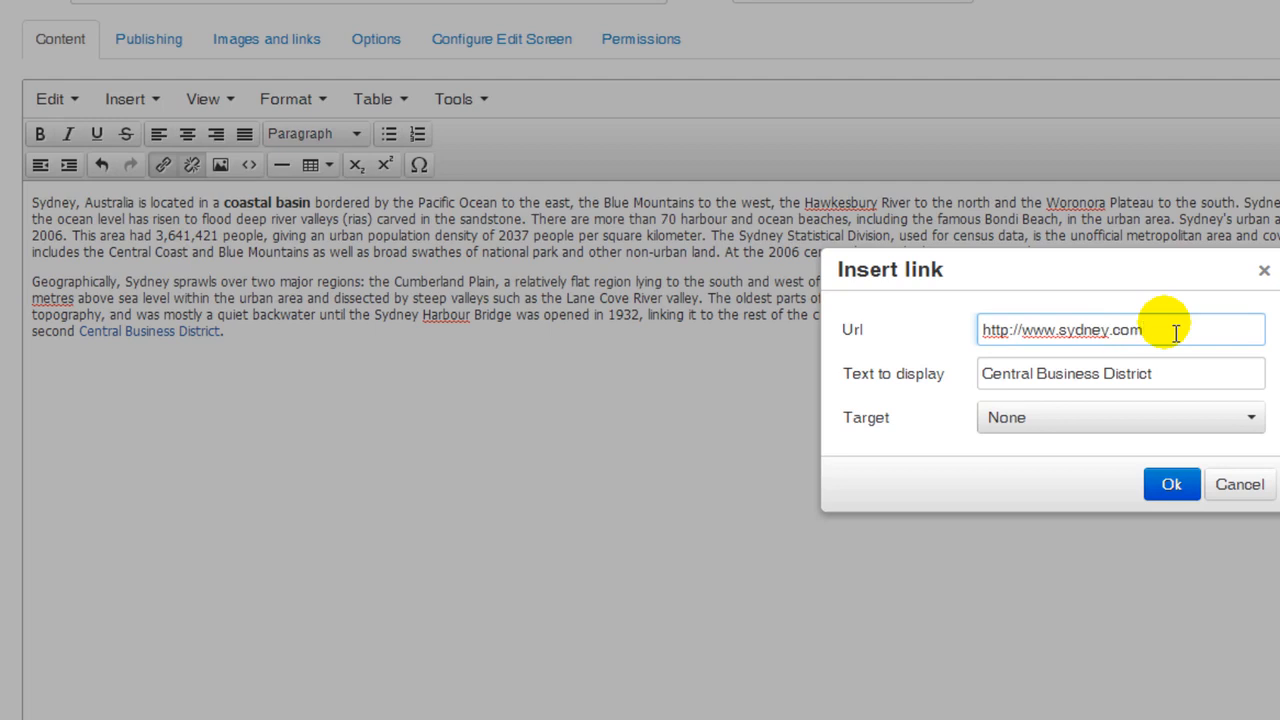
{"action": "left_click", "coordinate": [1172, 486]}
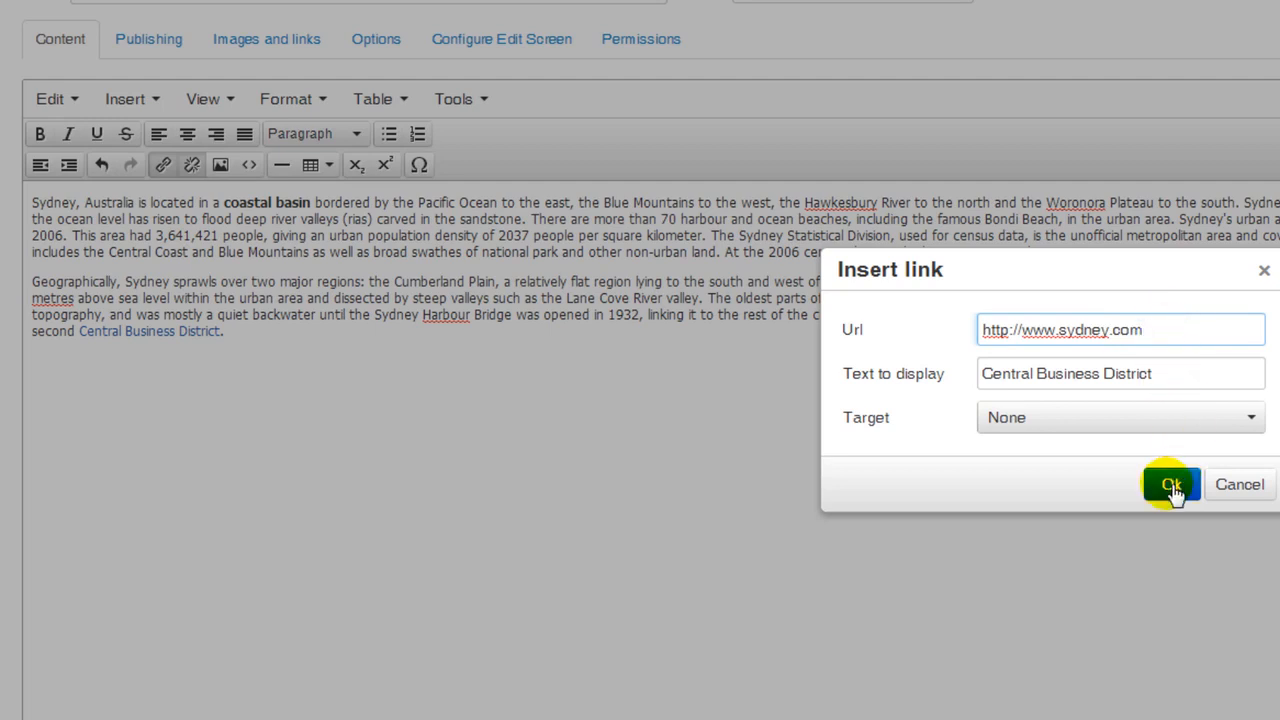
Save the Geography of Sydney article and close it to return to the article list.
{"action": "scroll", "coordinate": [1166, 491], "scroll_direction": "up", "scroll_amount": 3}
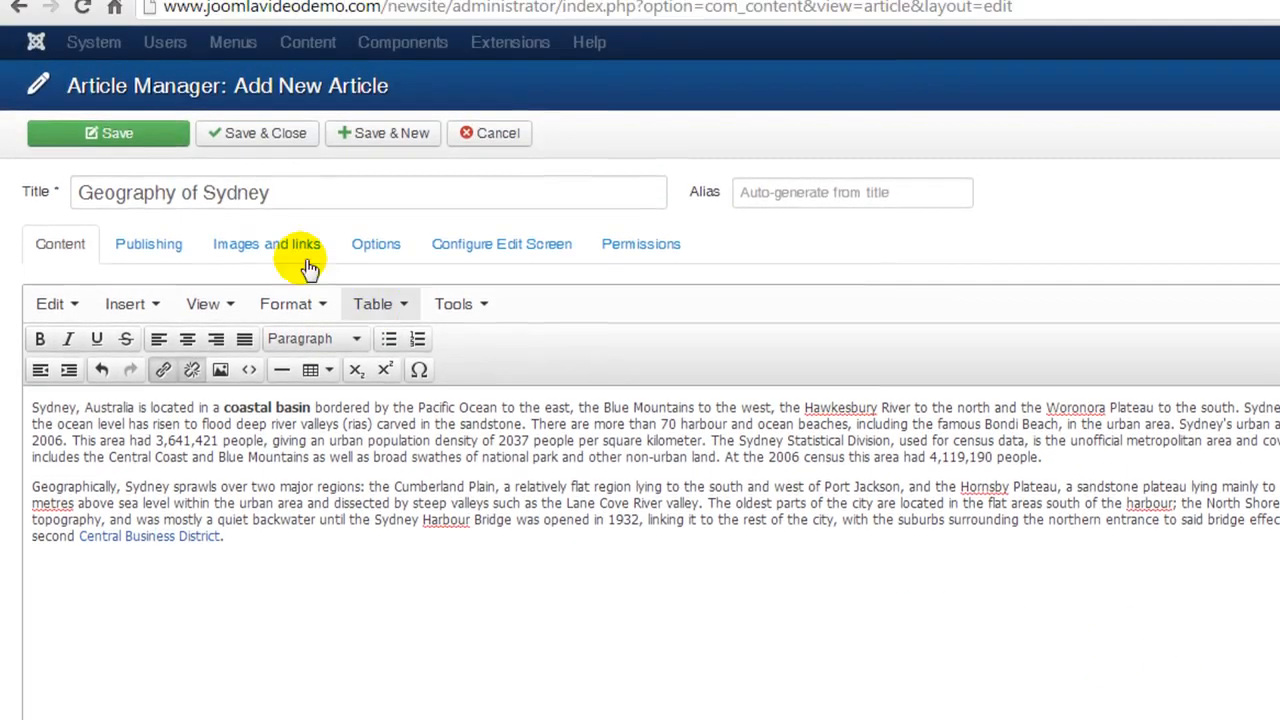
{"action": "scroll", "coordinate": [310, 268], "scroll_direction": "up", "scroll_amount": 1}
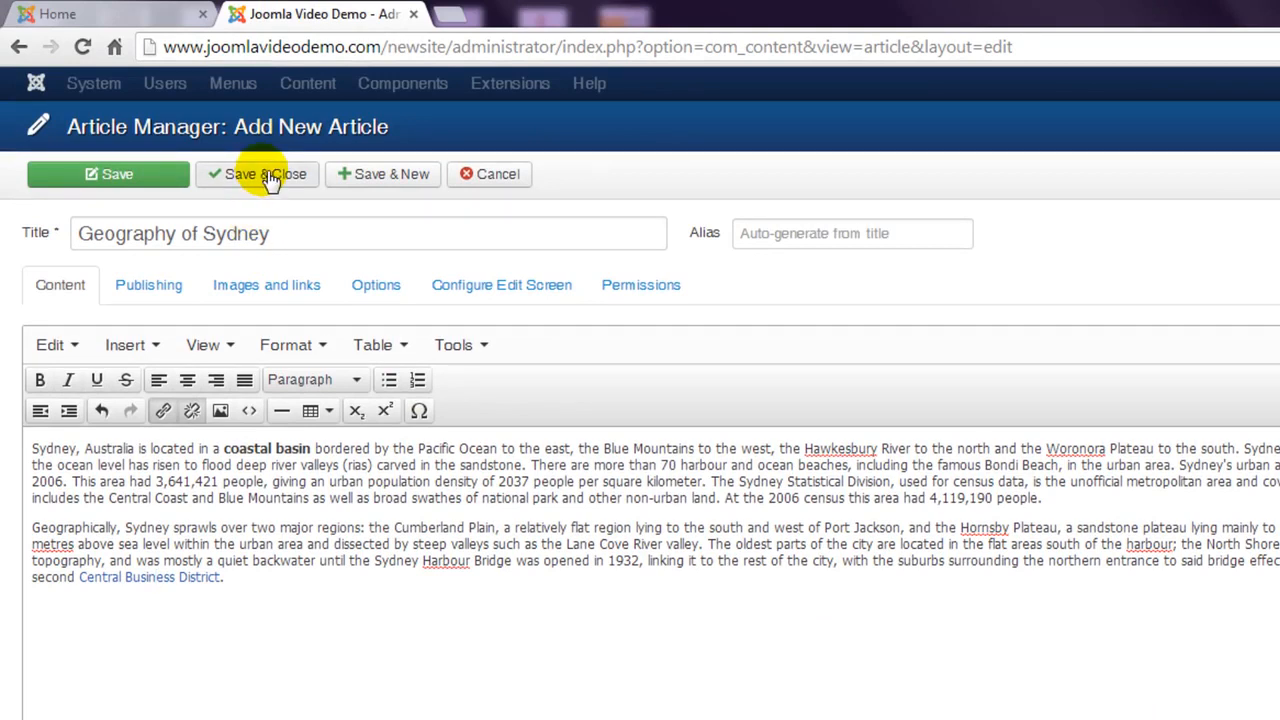
{"action": "left_click", "coordinate": [267, 180]}
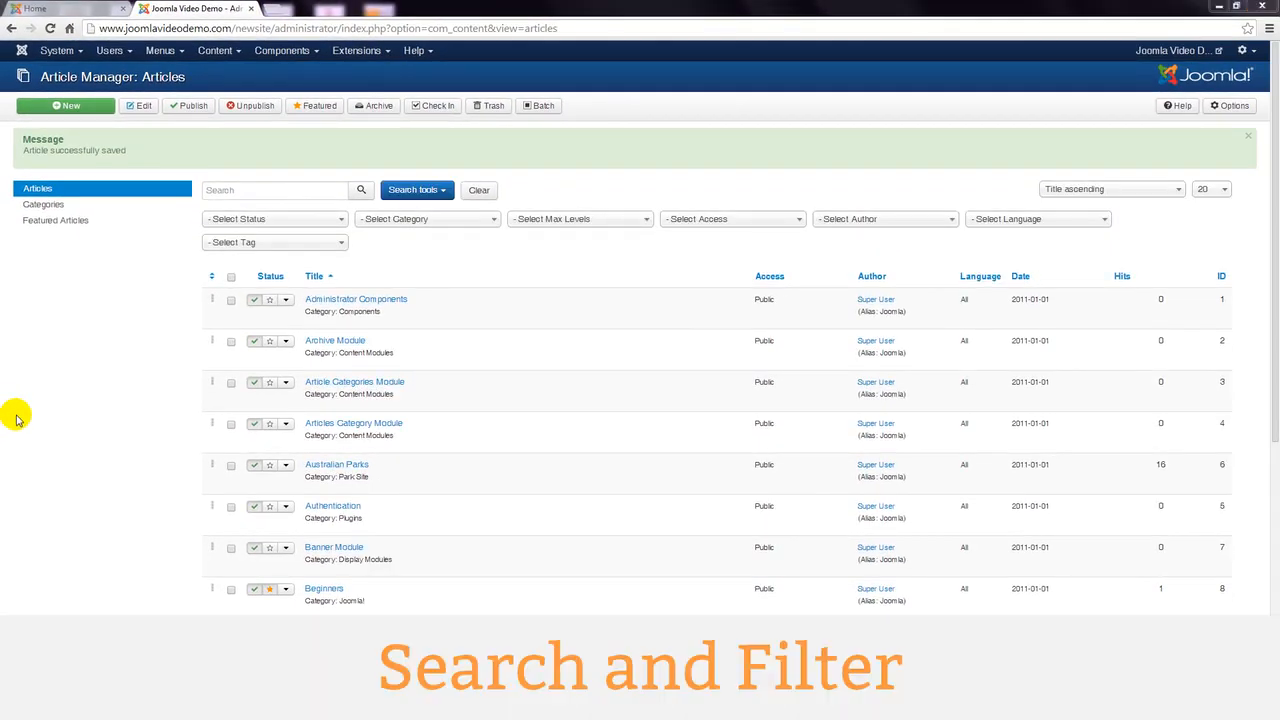
Go to the next page of the article list, and set the list to show 50 articles per page.
{"action": "scroll", "coordinate": [16, 418], "scroll_direction": "down", "scroll_amount": 5}
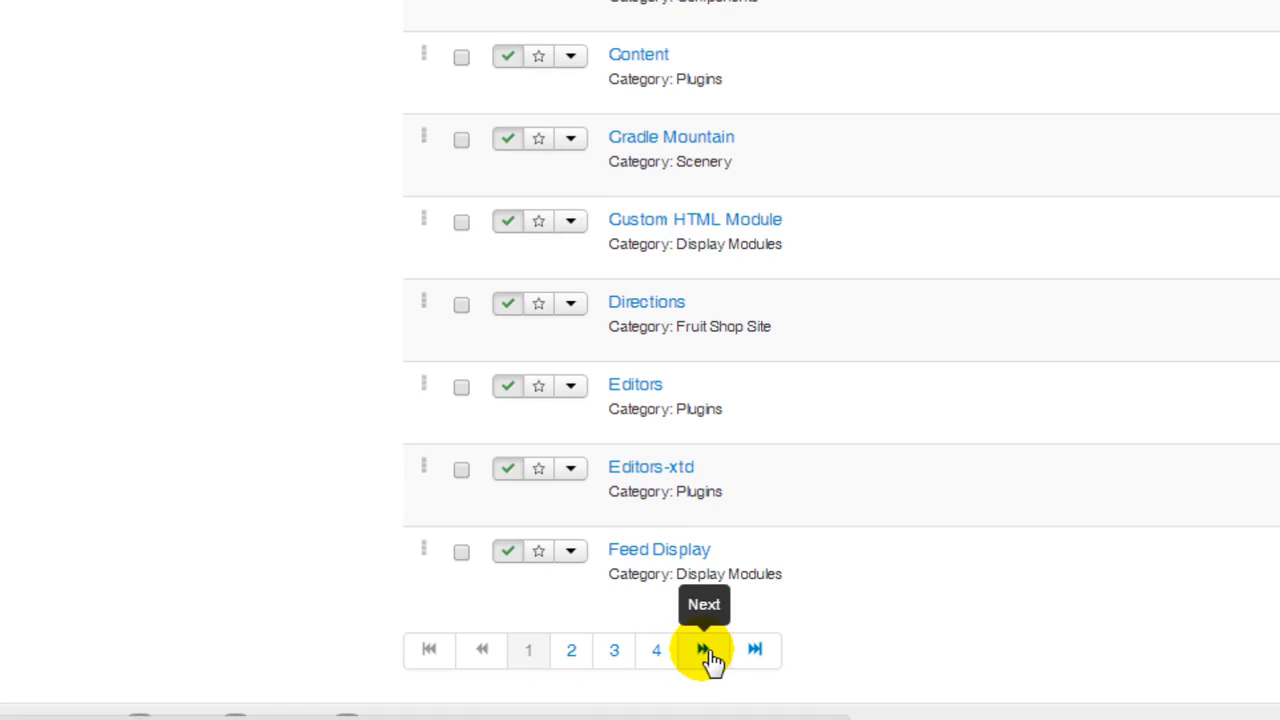
{"action": "left_click", "coordinate": [706, 651]}
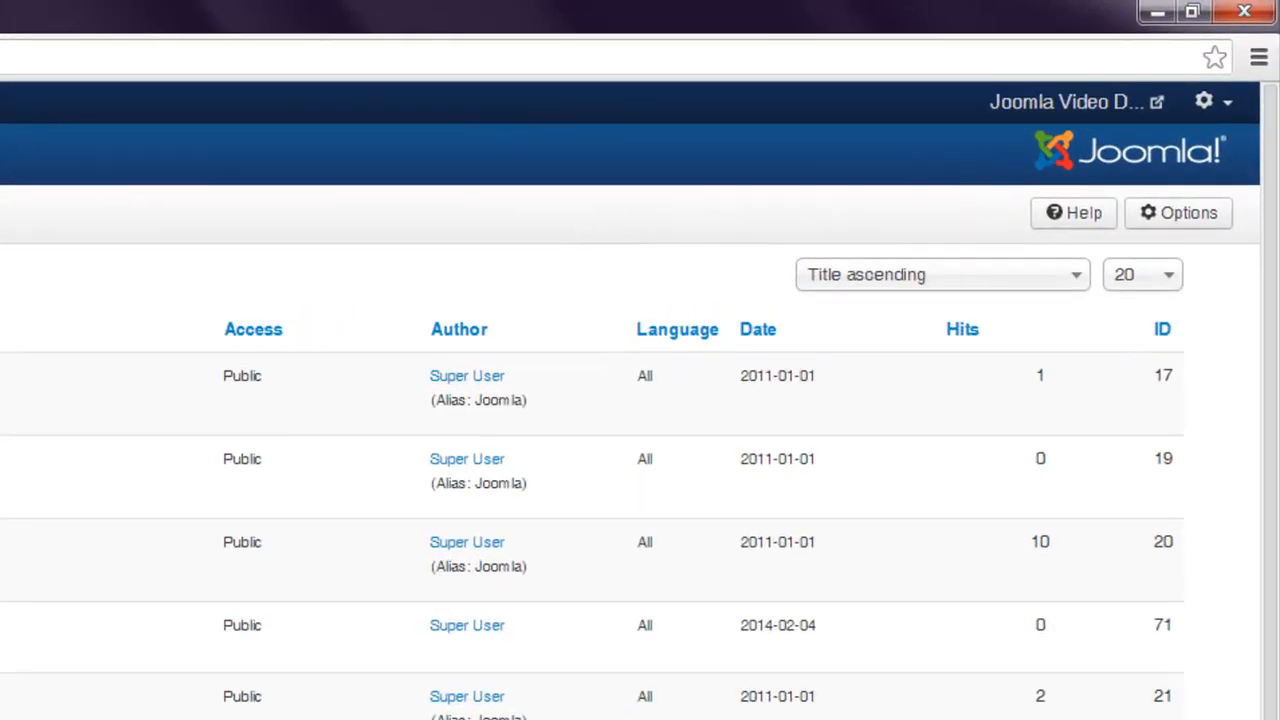
{"action": "left_click", "coordinate": [1168, 276]}
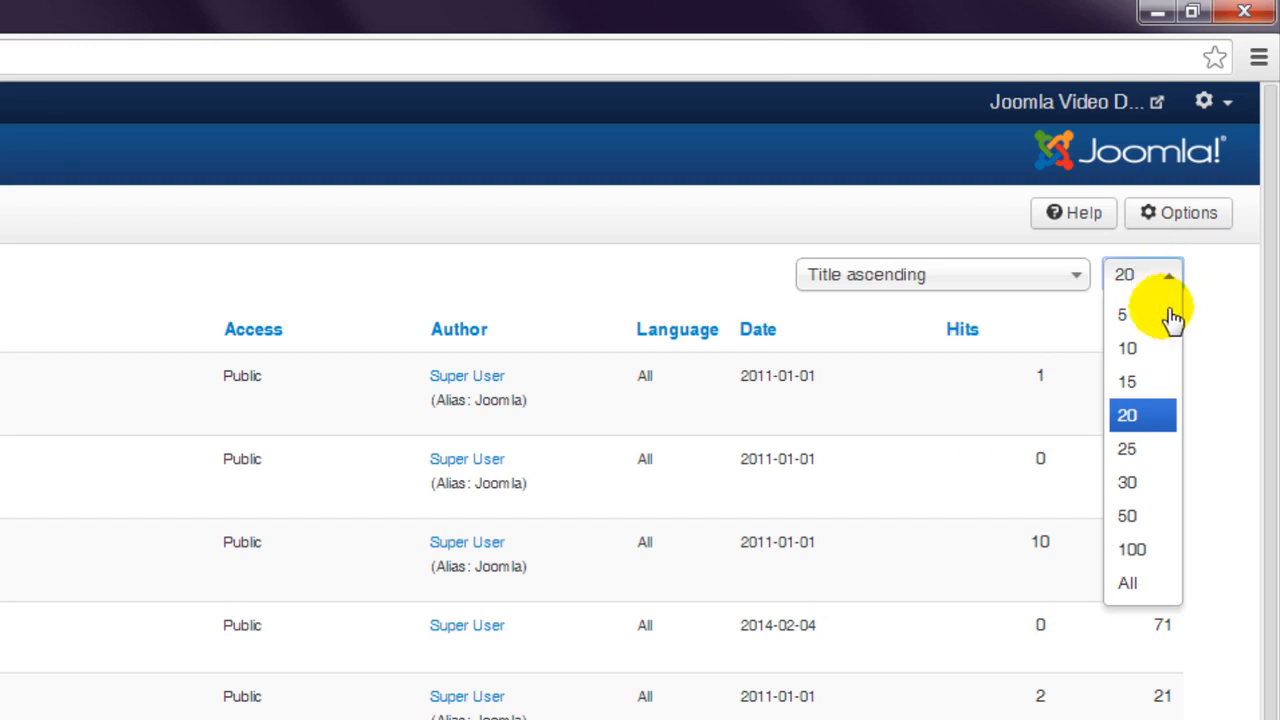
{"action": "left_click", "coordinate": [1148, 518]}
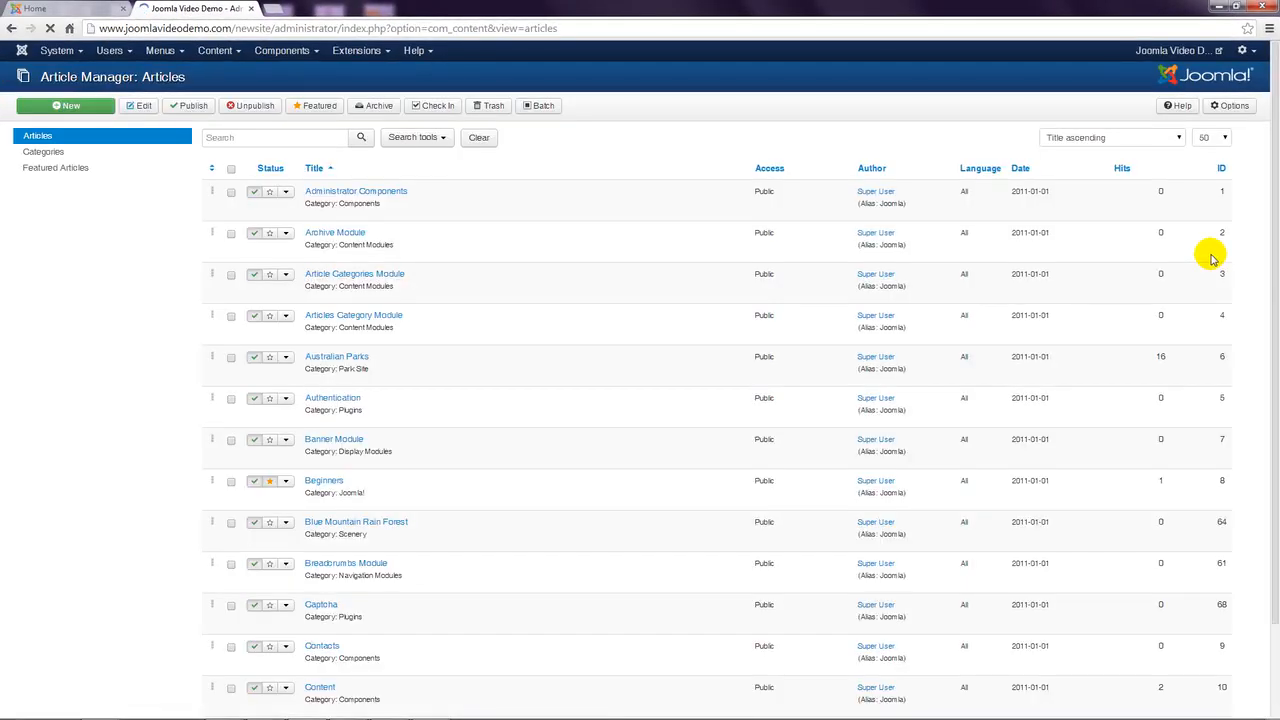
{"action": "scroll", "coordinate": [35, 400], "scroll_direction": "down", "scroll_amount": 2}
{"action": "scroll", "coordinate": [35, 400], "scroll_direction": "down", "scroll_amount": 8}
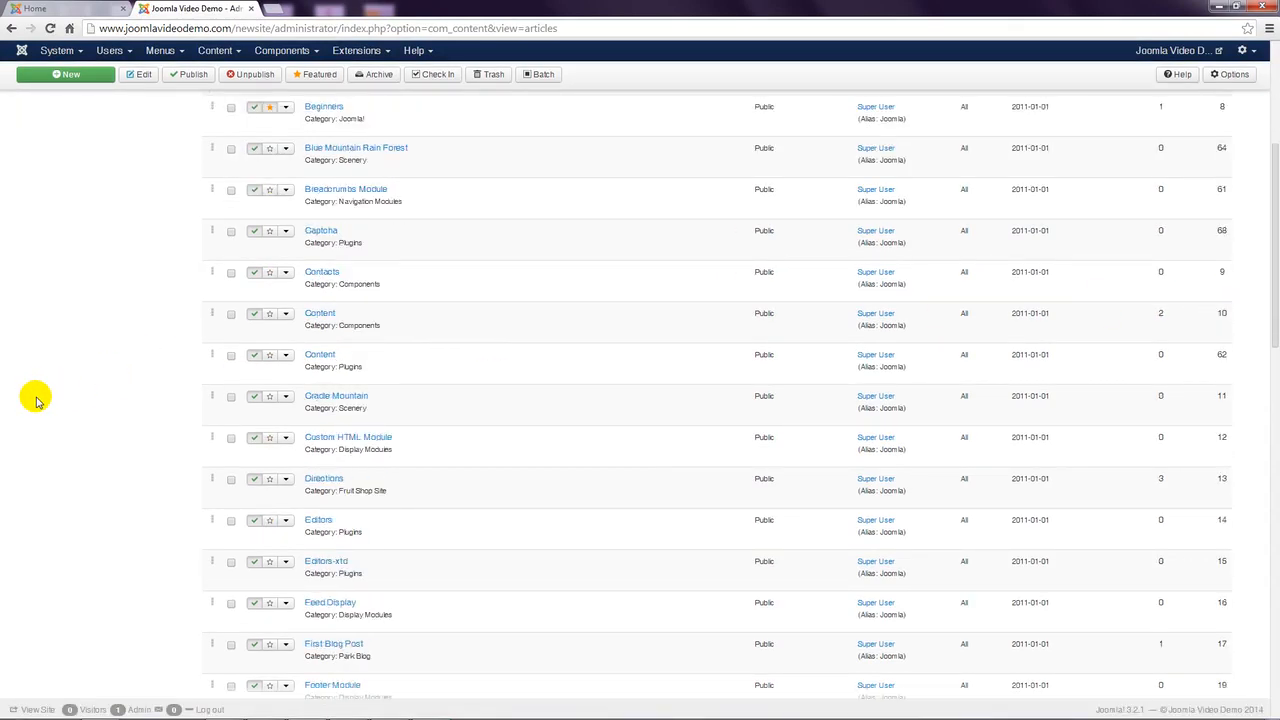
{"action": "scroll", "coordinate": [35, 400], "scroll_direction": "down", "scroll_amount": 10}
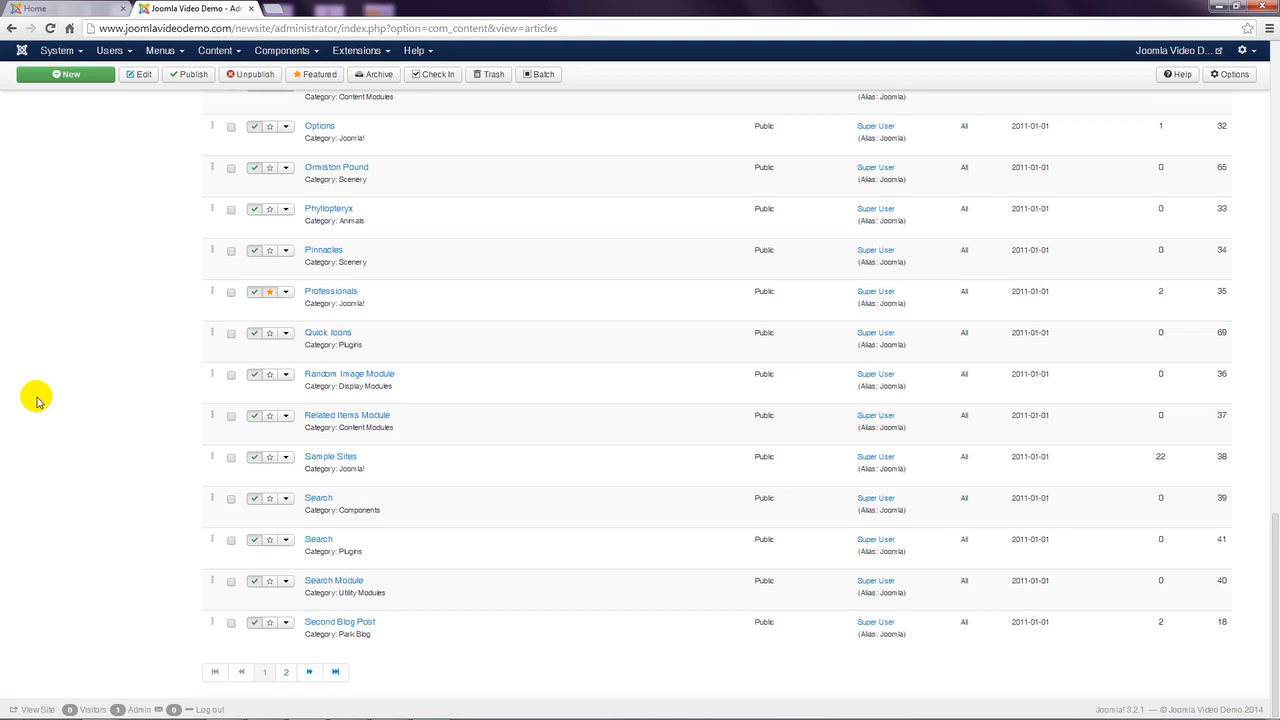
{"action": "scroll", "coordinate": [35, 400], "scroll_direction": "up", "scroll_amount": 15}
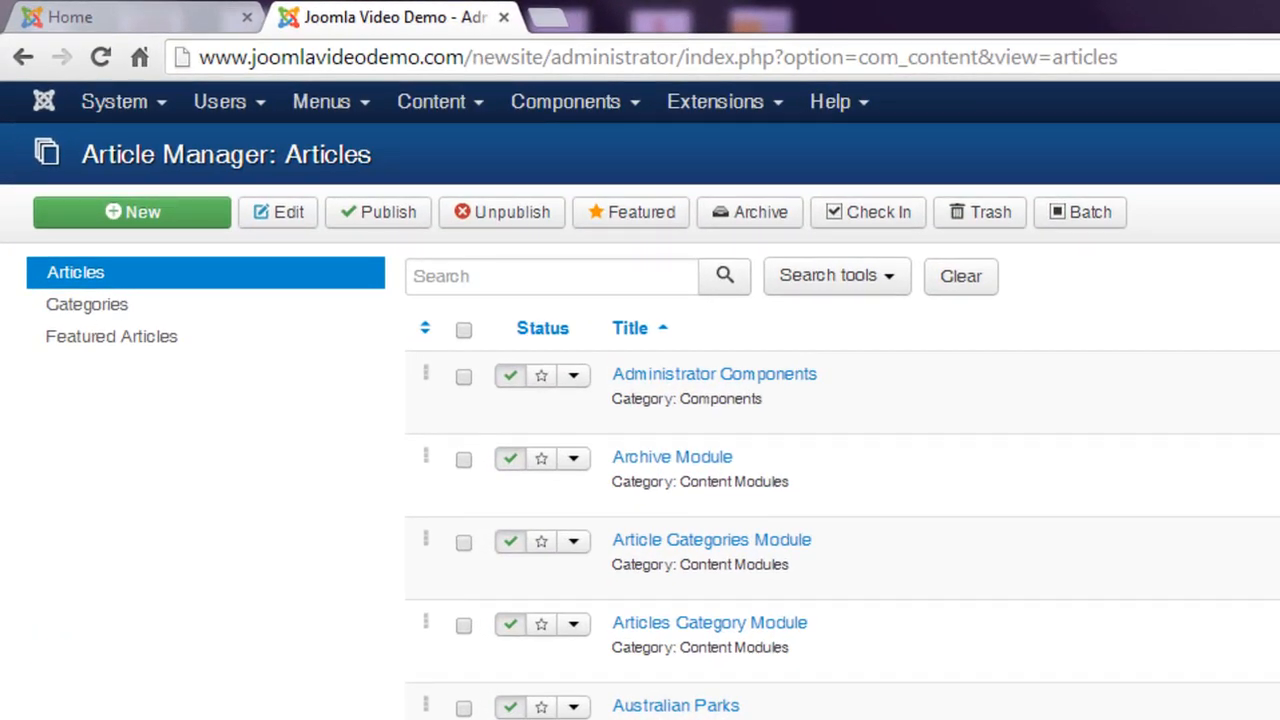
Search the article list for "sydney", and clear the search to restore the full list.
{"action": "left_click", "coordinate": [489, 289]}
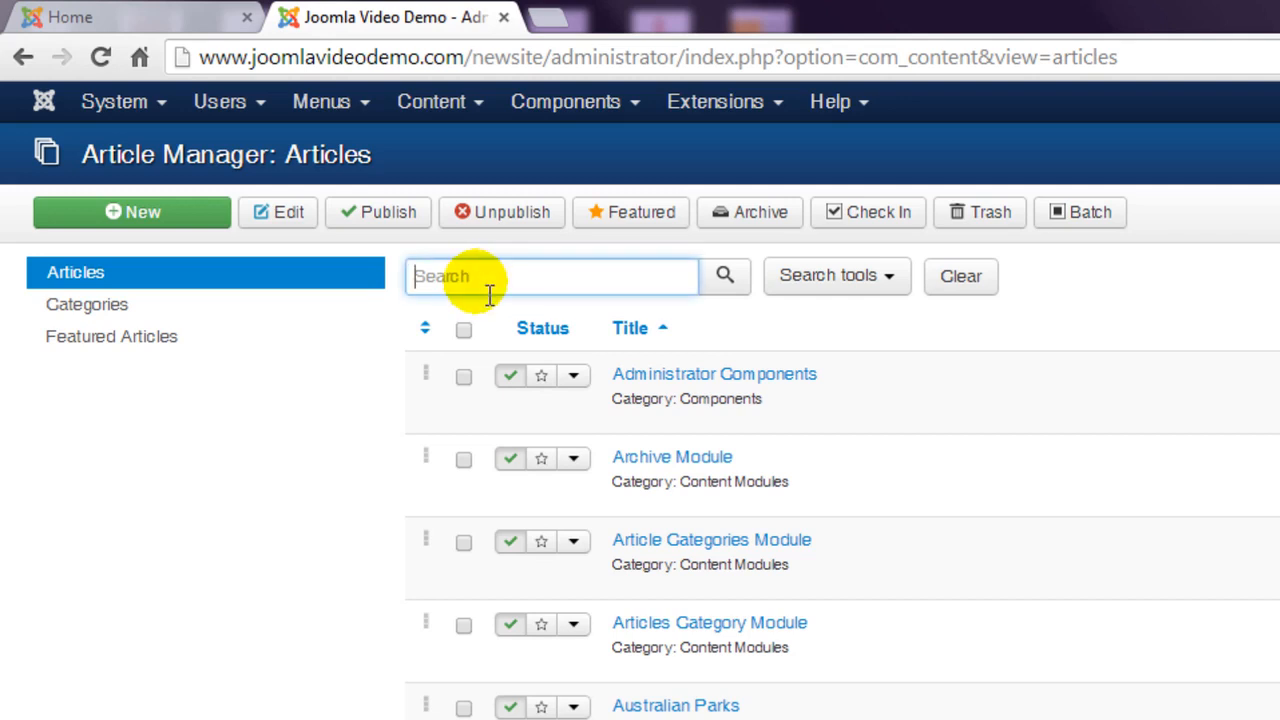
{"action": "type", "text": "sydney"}
{"action": "left_click", "coordinate": [728, 285]}
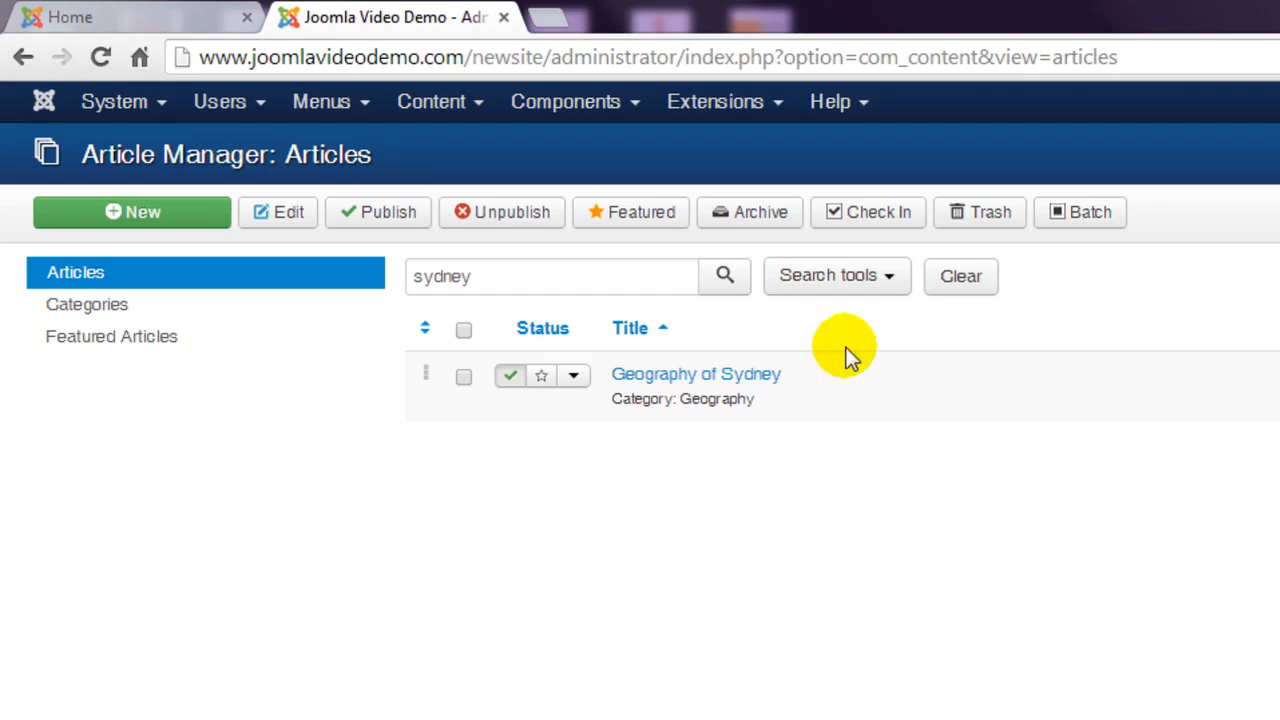
{"action": "left_click", "coordinate": [961, 281]}
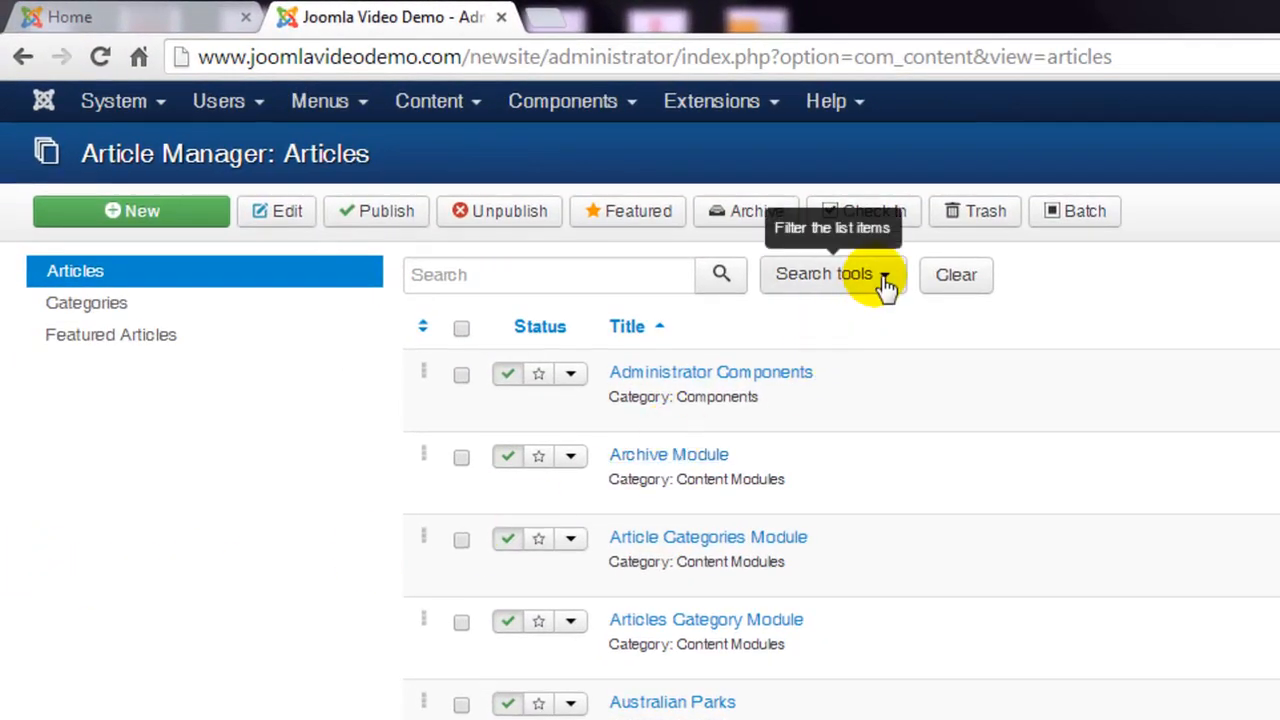
Filter the article list to the Geography category and to the author Super User.
{"action": "left_click", "coordinate": [885, 286]}
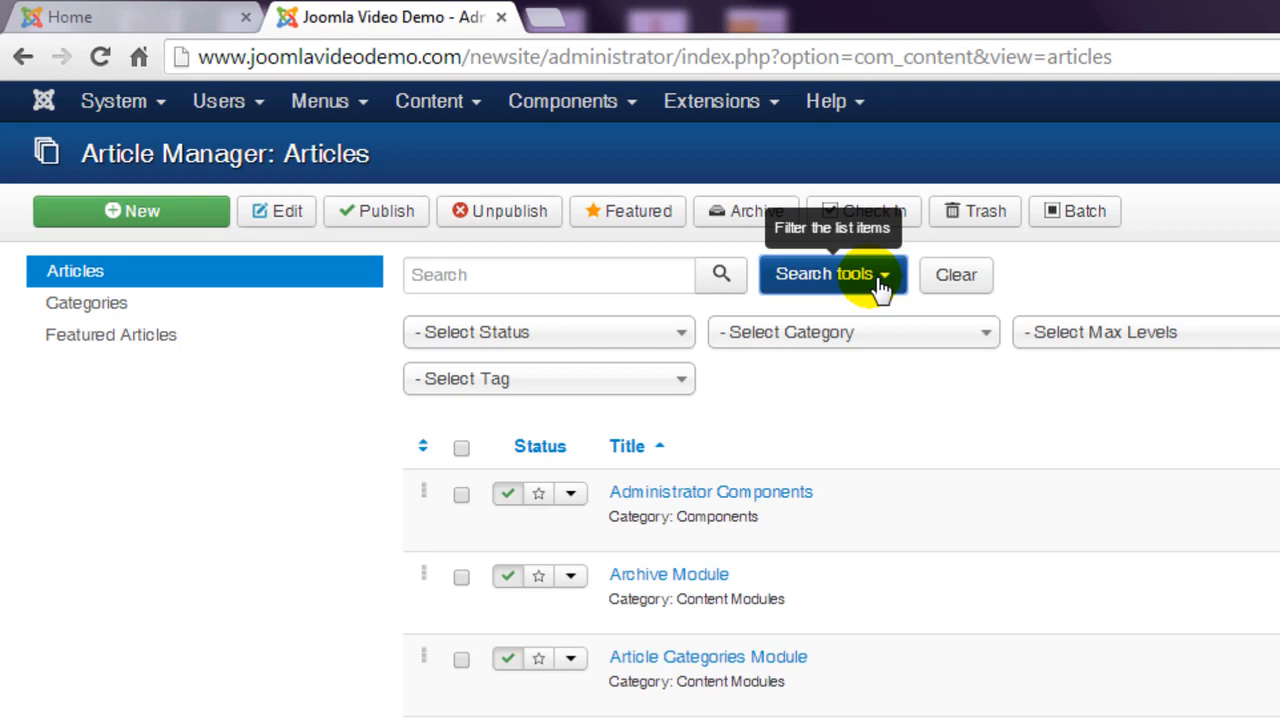
{"action": "left_click", "coordinate": [984, 340]}
{"action": "left_click_drag", "start_coordinate": [986, 423], "coordinate": [983, 651]}
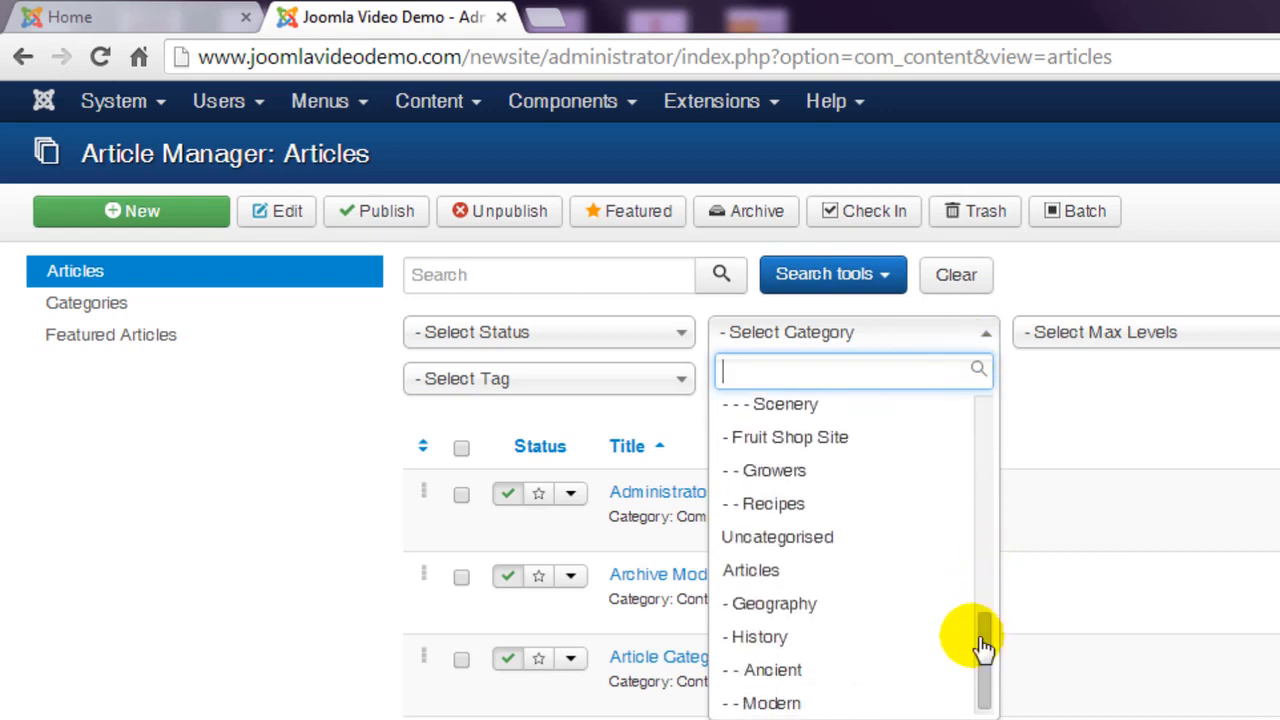
{"action": "left_click", "coordinate": [826, 610]}
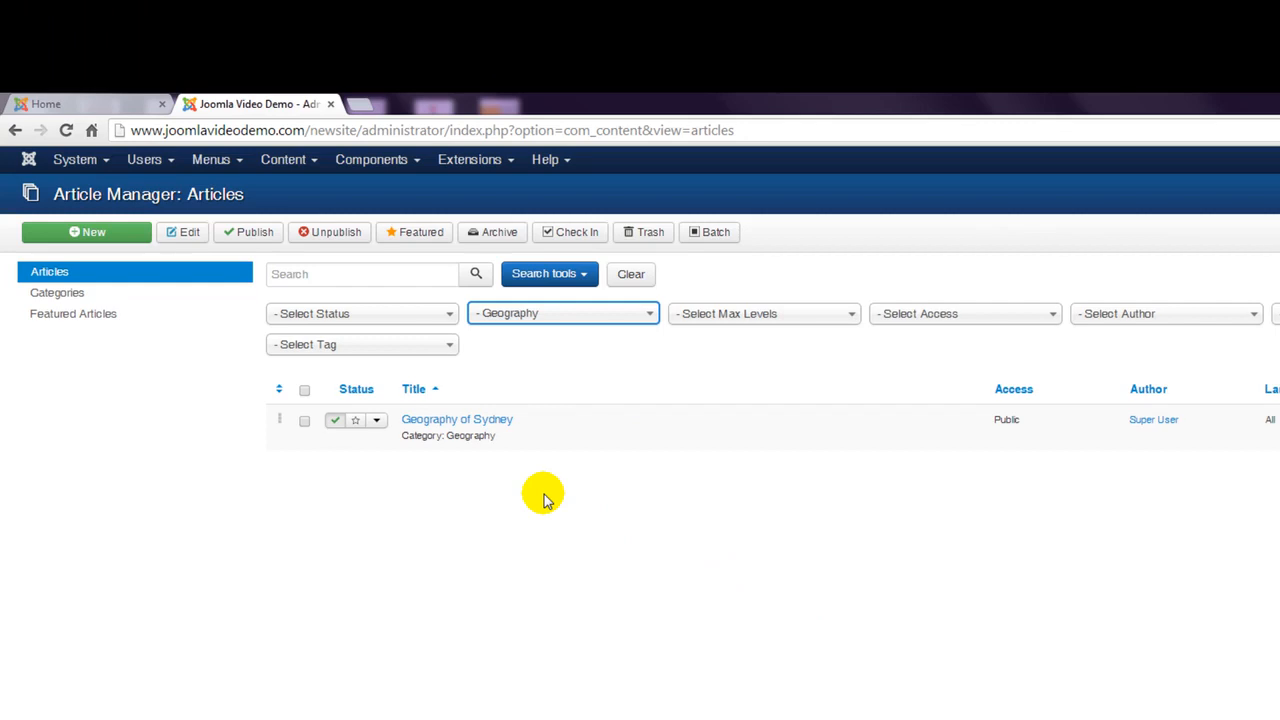
{"action": "left_click", "coordinate": [1250, 315]}
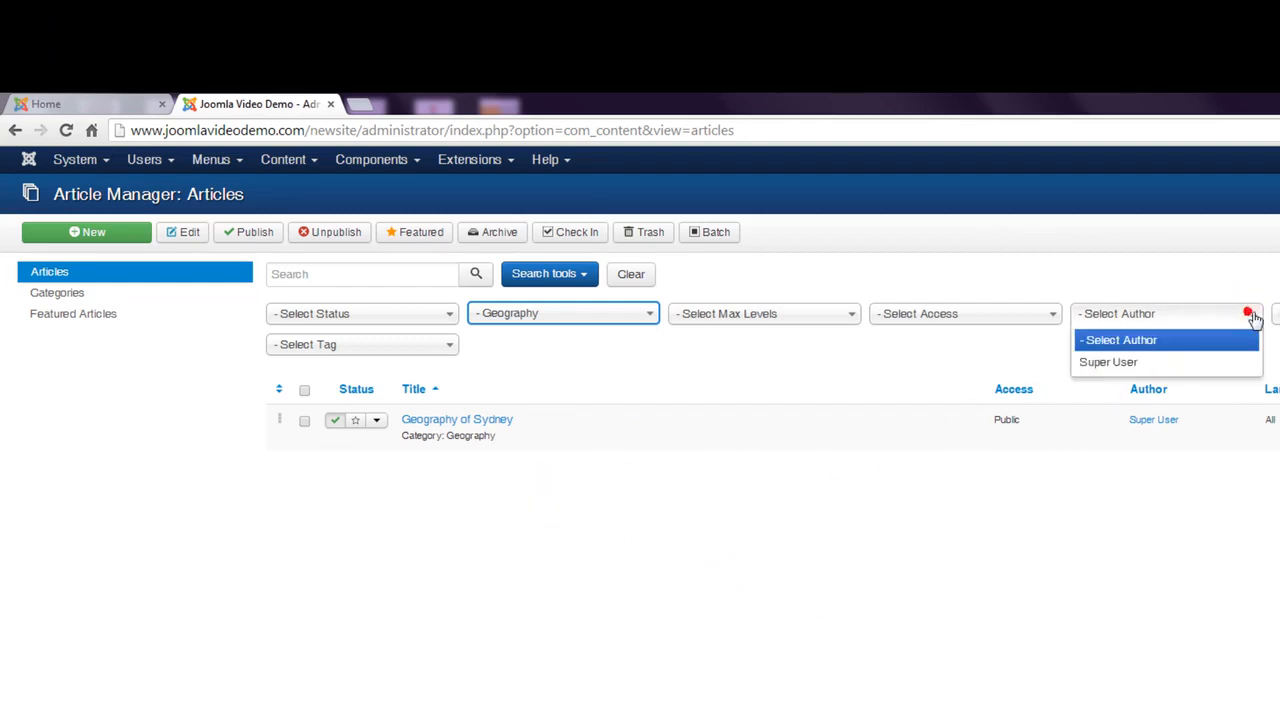
{"action": "left_click", "coordinate": [1196, 362]}
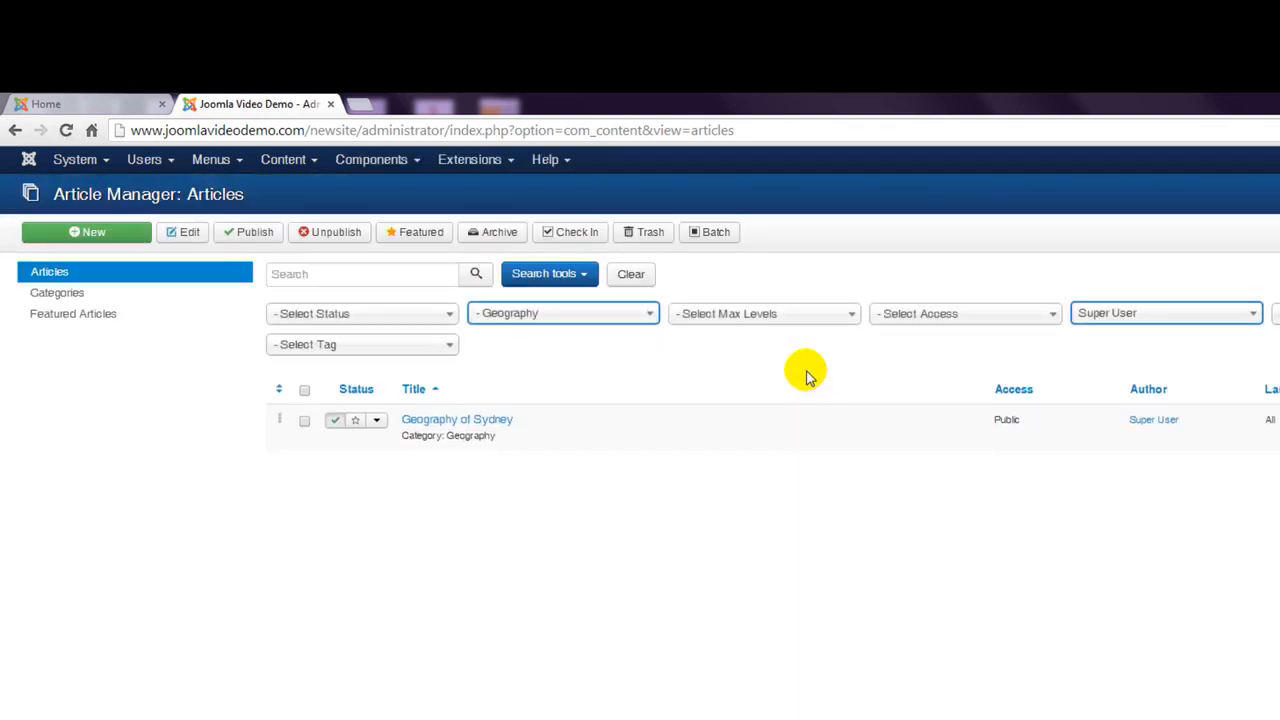
Clear all filters from the article list and switch to the public site's home page.
{"action": "left_click", "coordinate": [638, 275]}
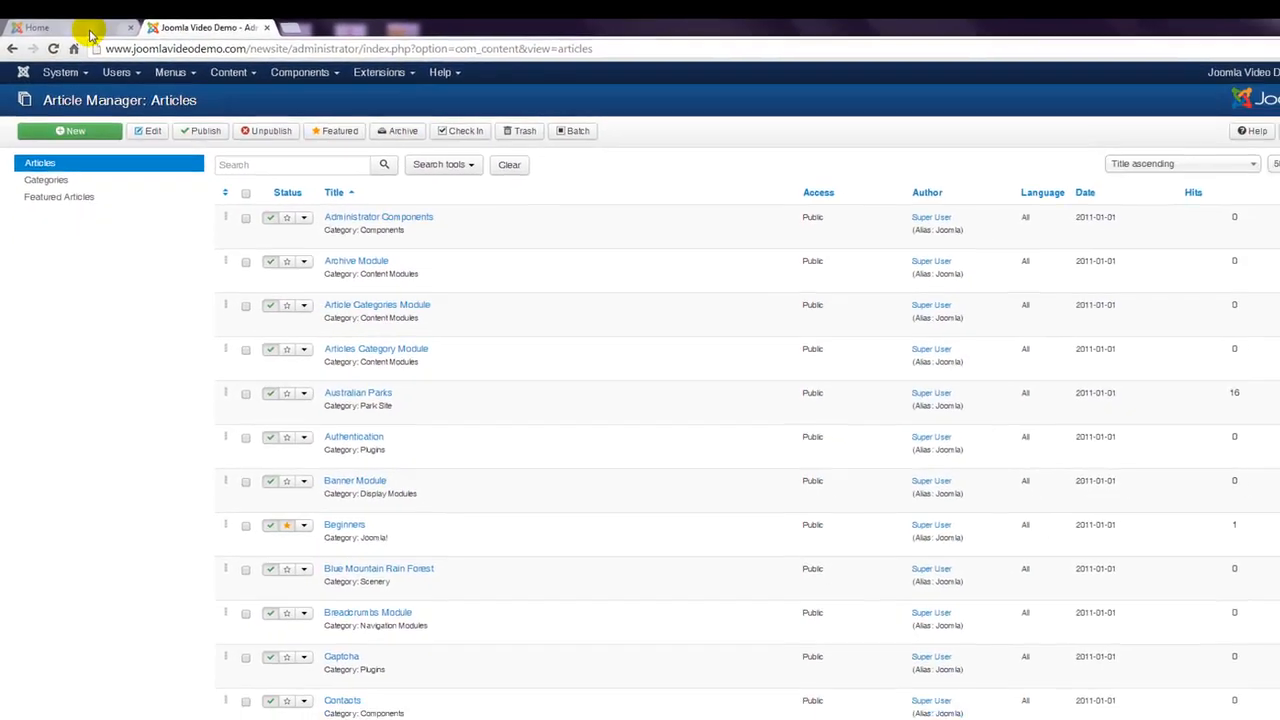
{"action": "left_click", "coordinate": [113, 104]}
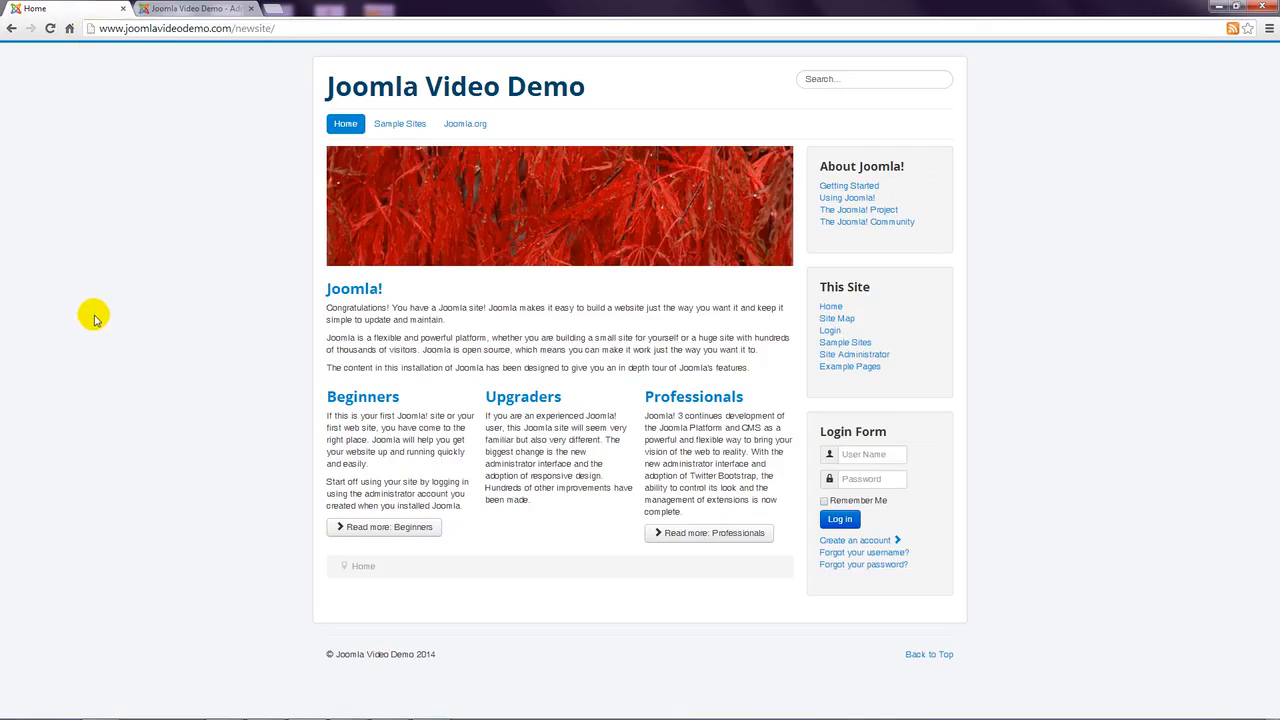